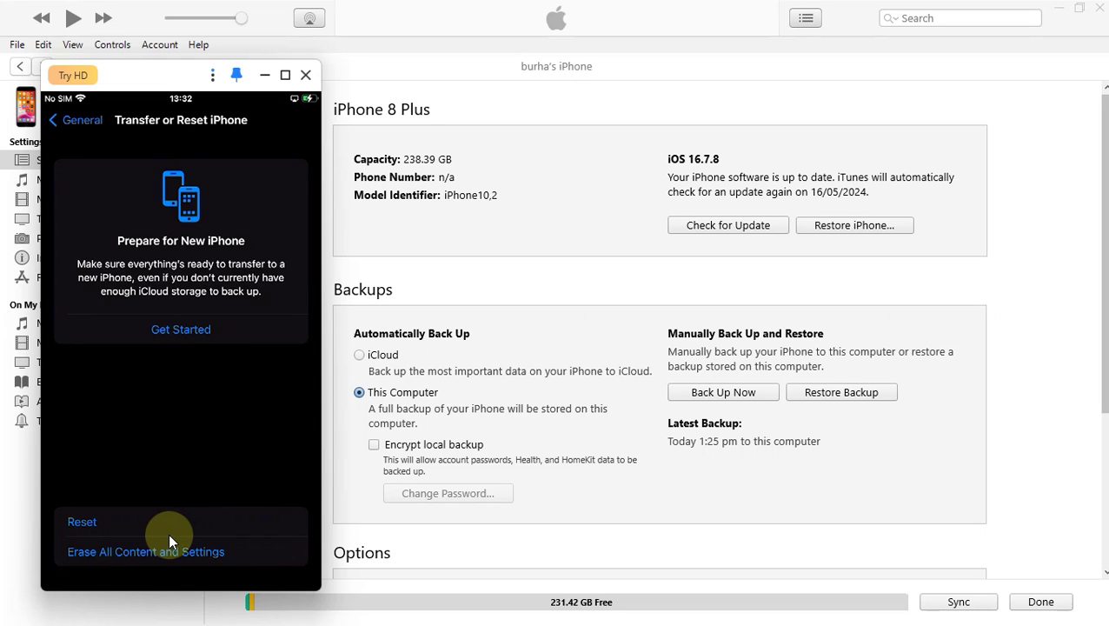
click(168, 533)
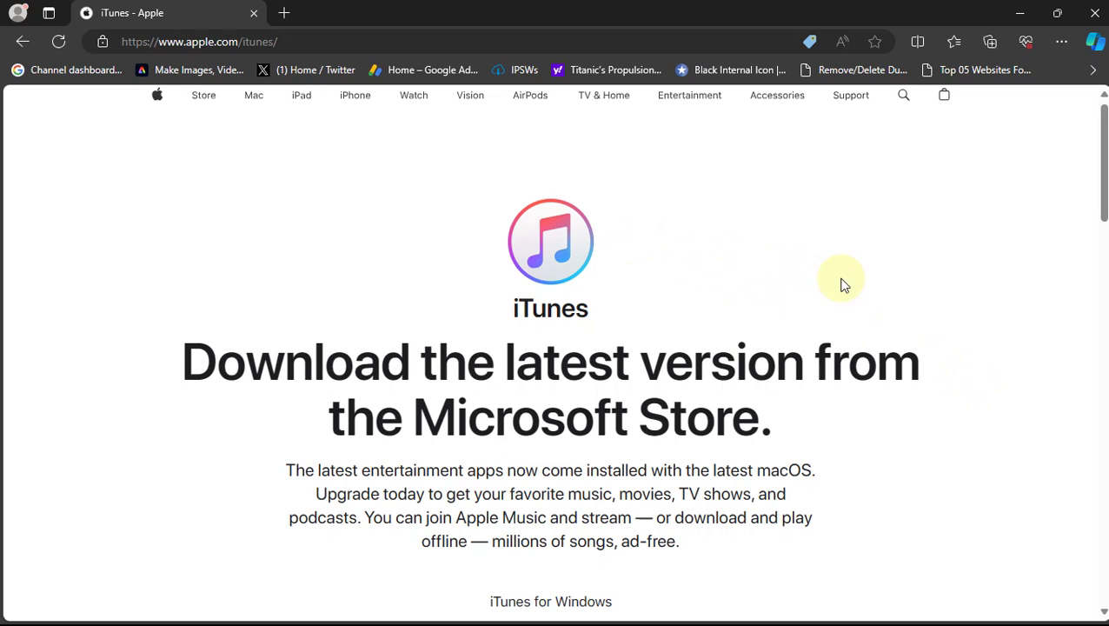
Look through Apple's iTunes page for the Windows download option.
scroll(869, 277, down, 3)
scroll(877, 276, down, 1)
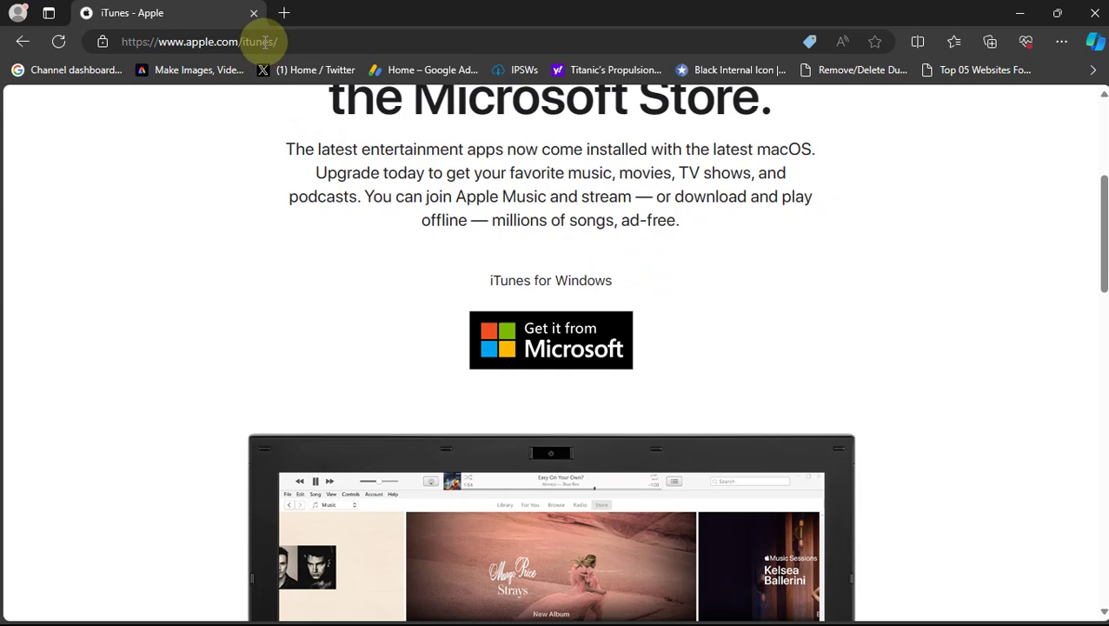
scroll(896, 272, down, 1)
scroll(898, 278, down, 5)
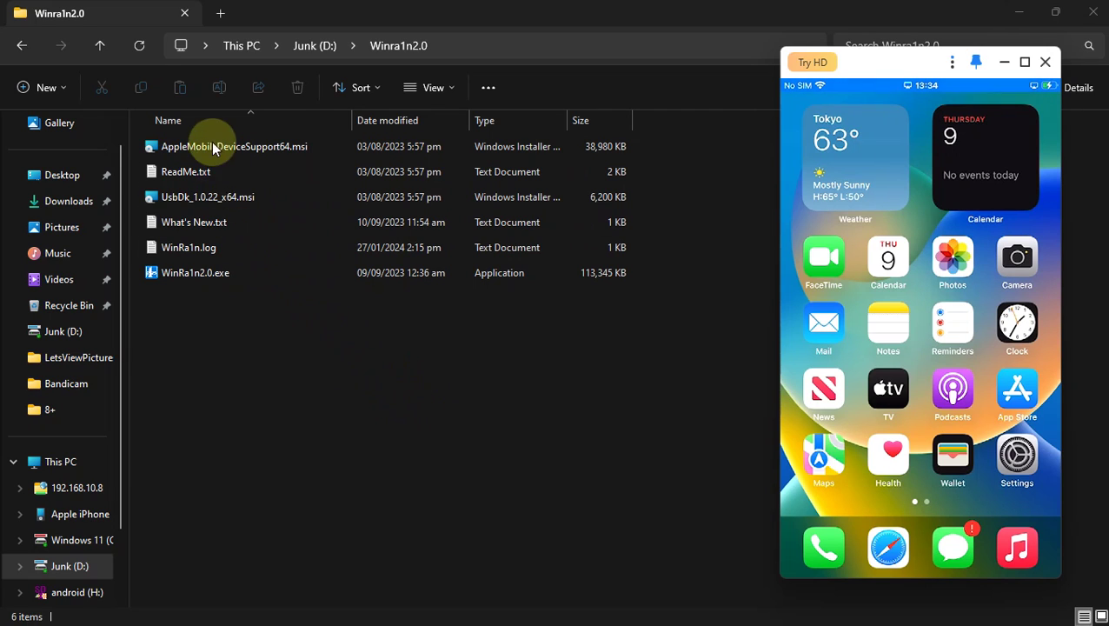
Launch WinRa1n2.0.exe from the Winra1n2.0 folder and set the Palera1n 2.0.0 beta7 jailbreak to Rootful with Create Fakefs enabled.
click(195, 195)
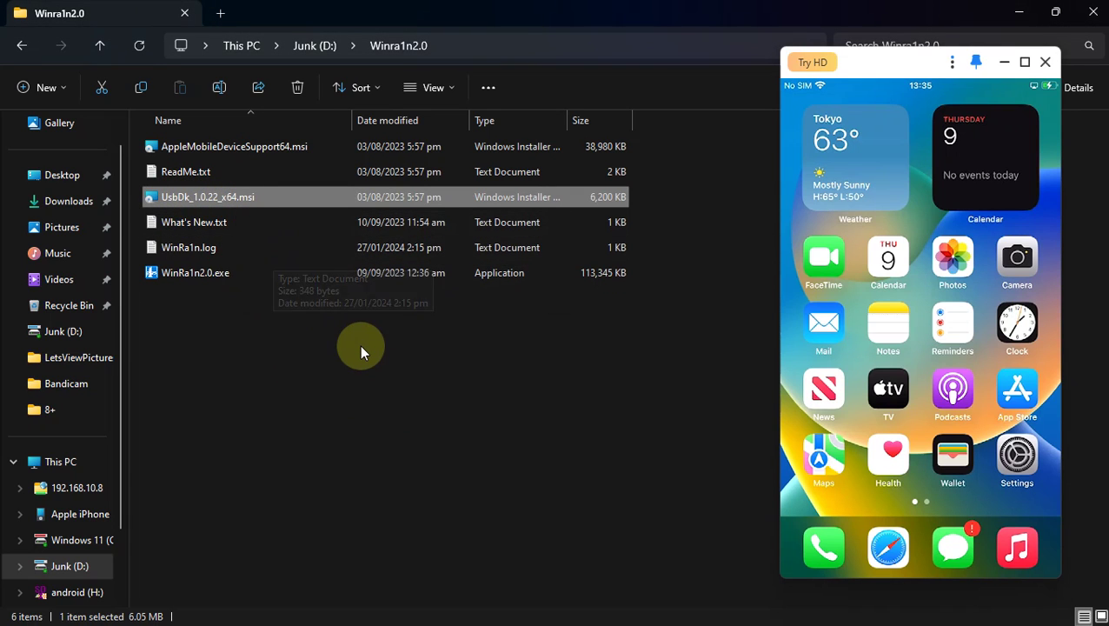
double_click(192, 274)
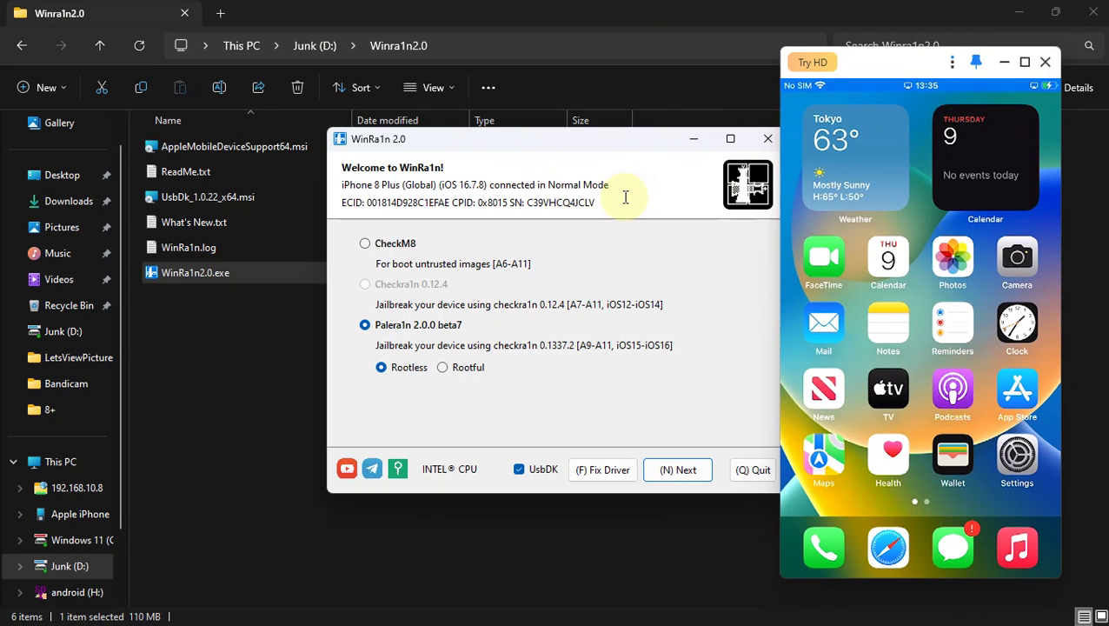
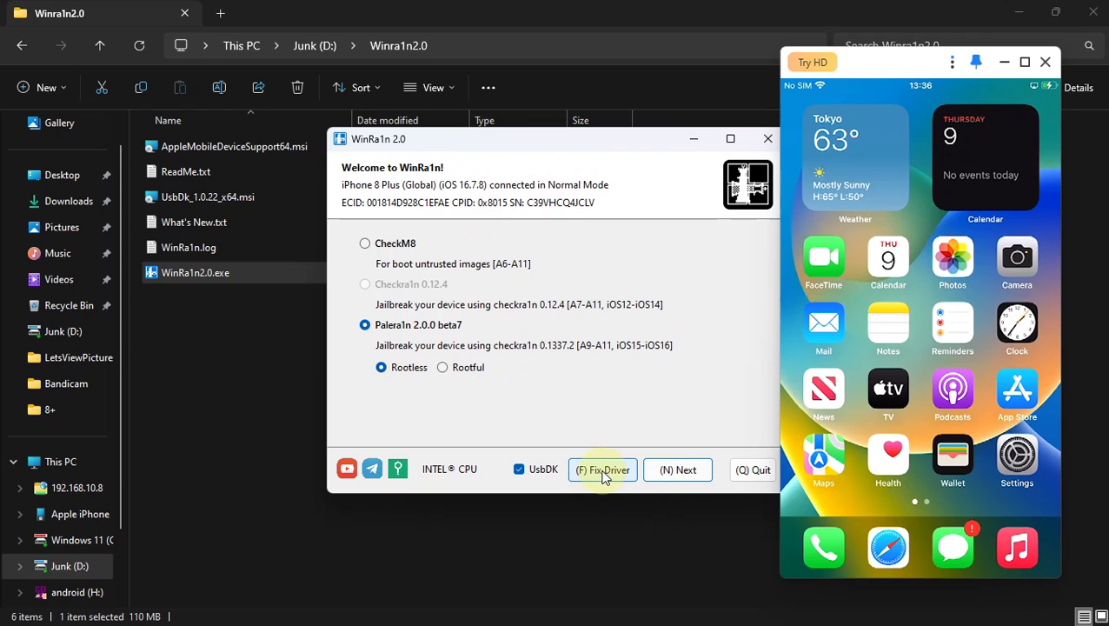
click(443, 368)
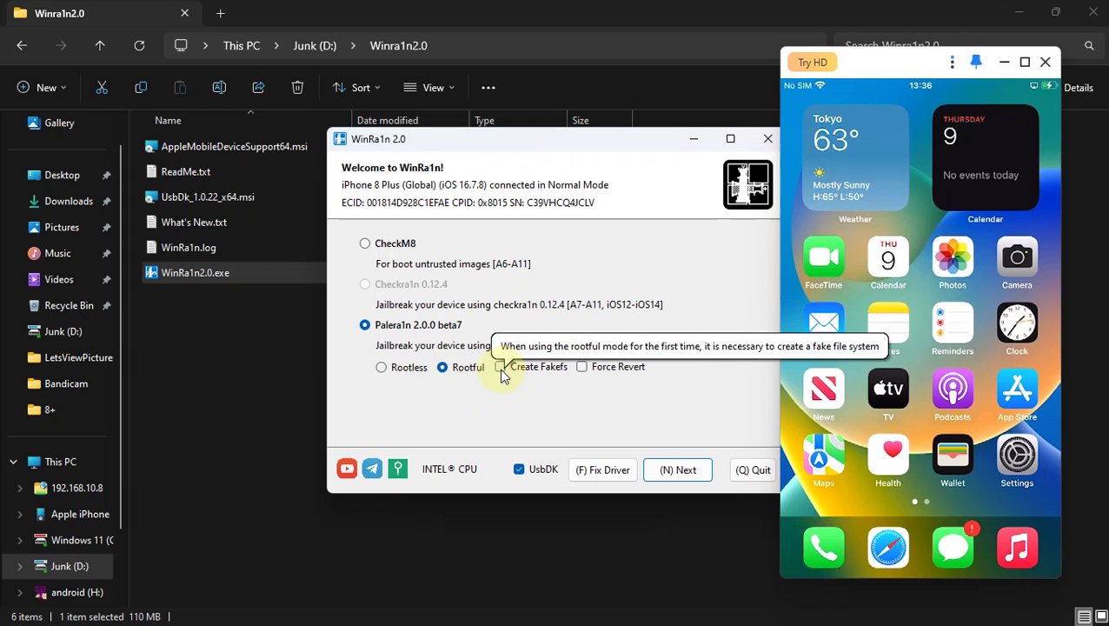
click(500, 368)
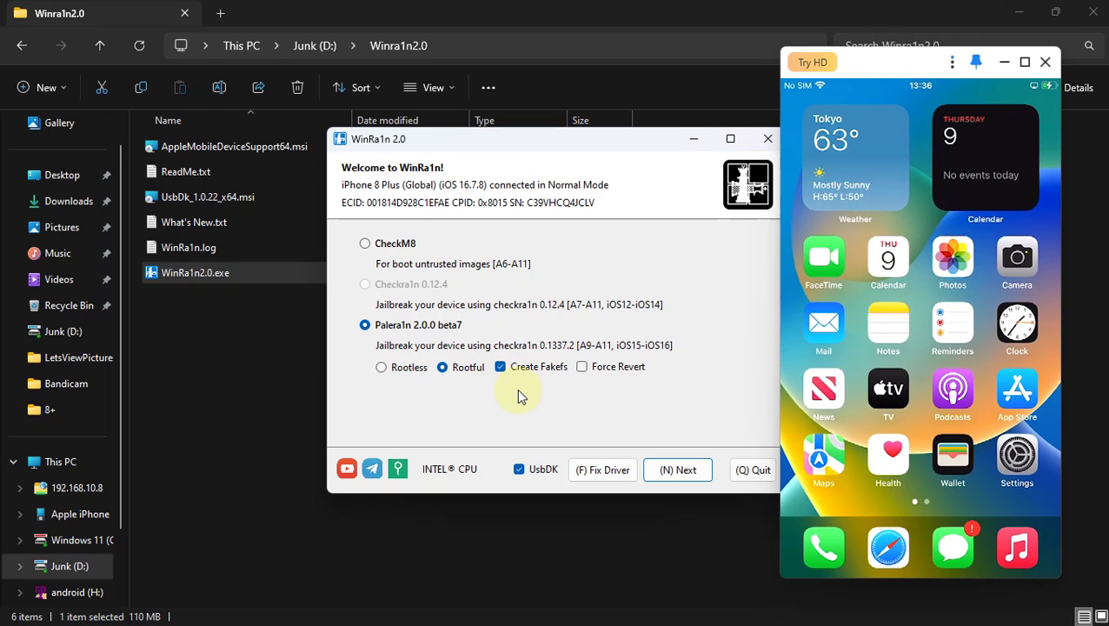
Proceed with the jailbreak, accept the A11 passcode warning and start the guided DFU mode procedure.
click(677, 470)
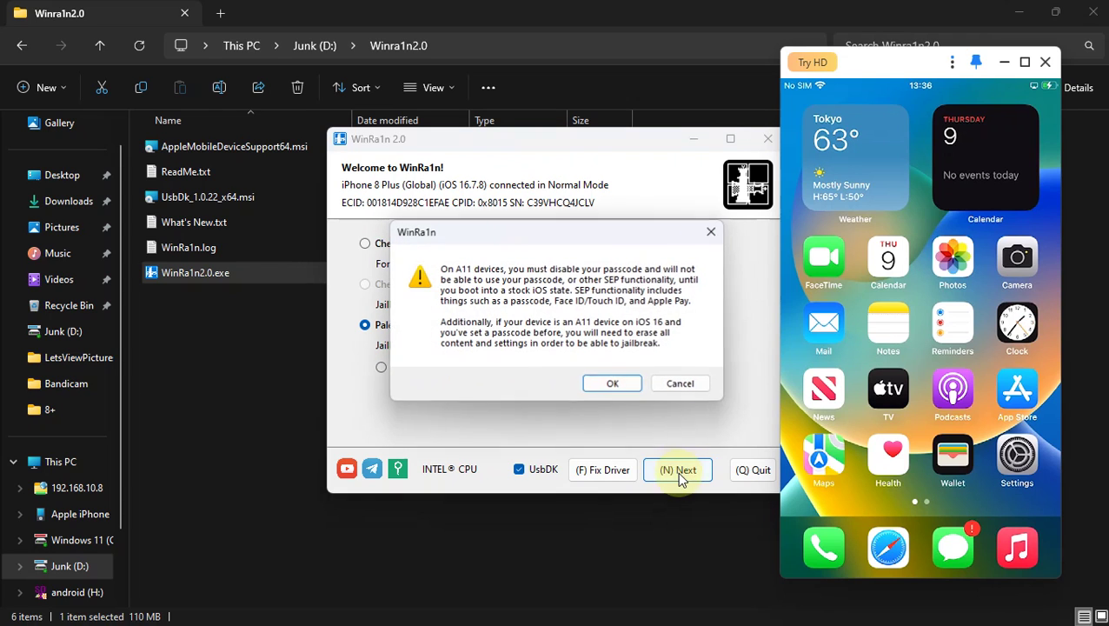
click(611, 383)
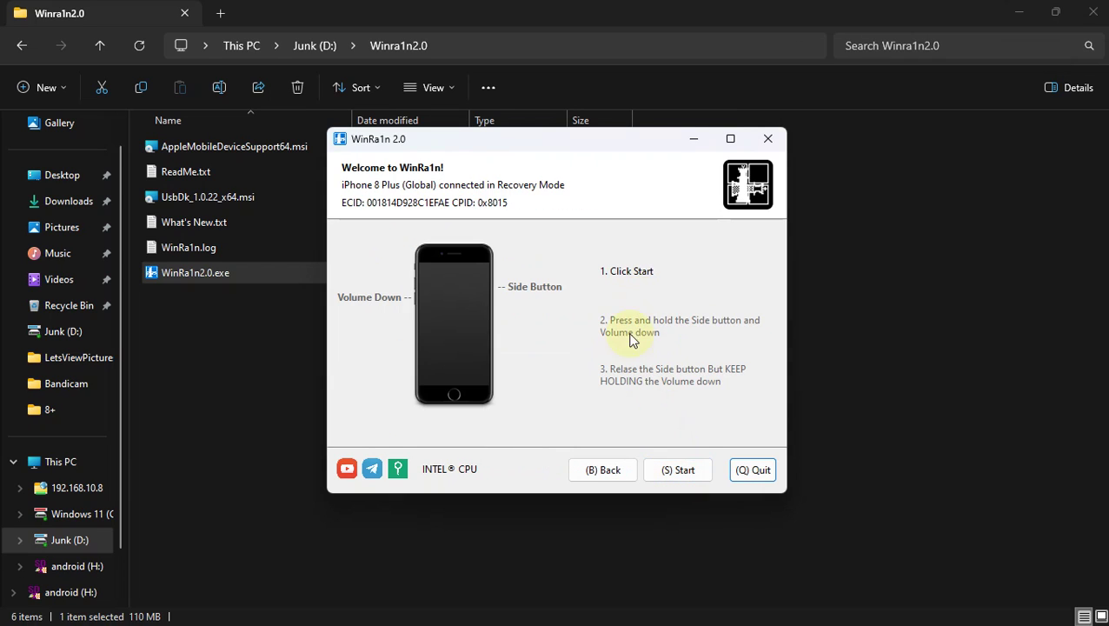
click(680, 473)
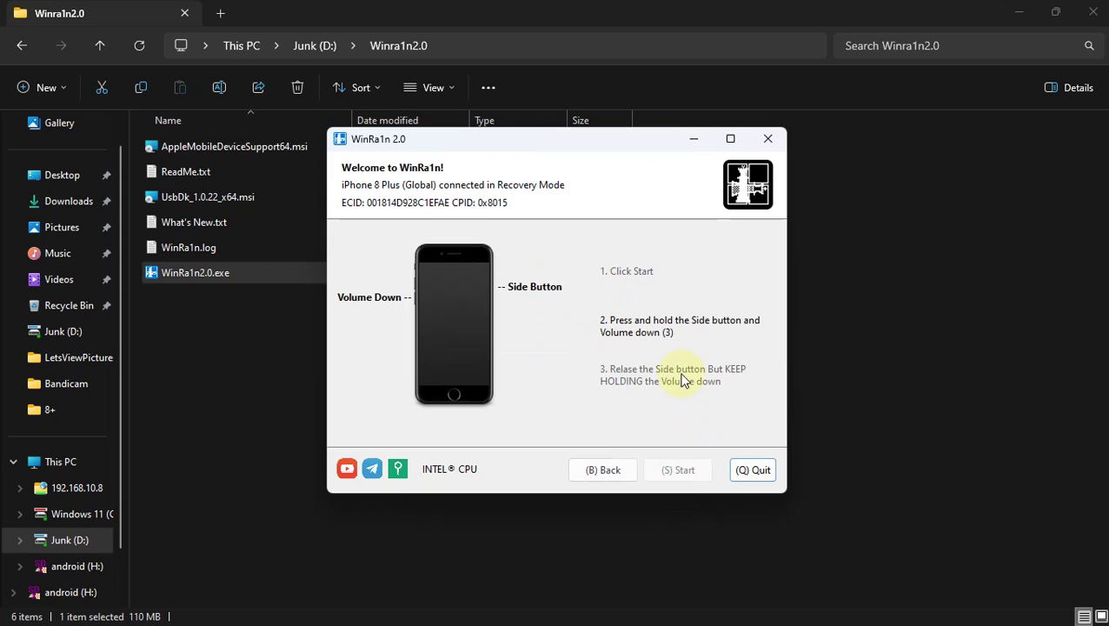
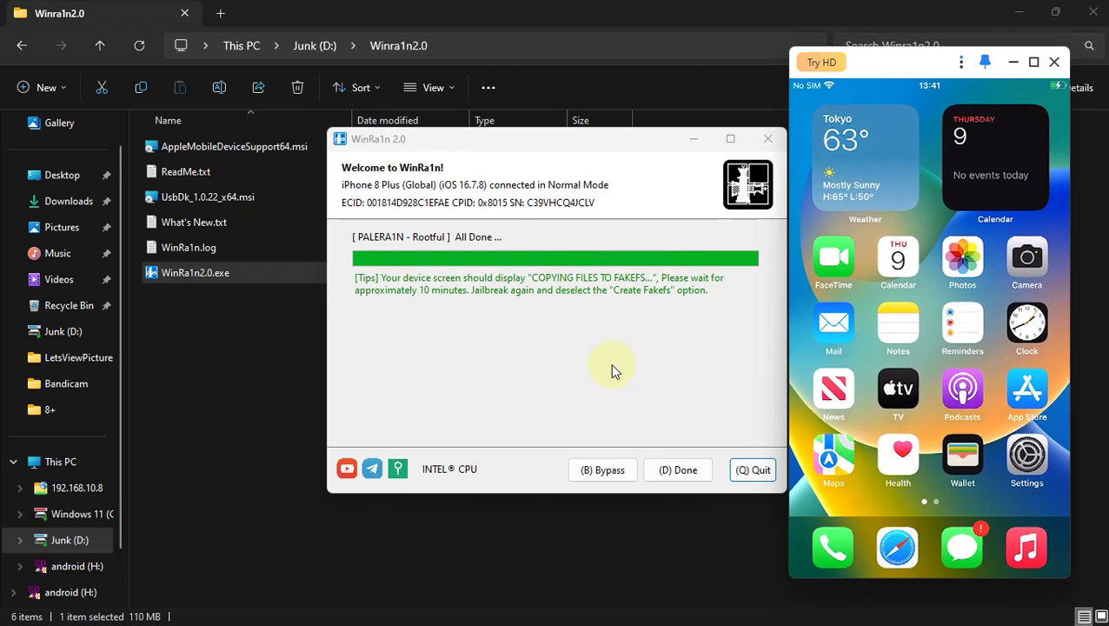
Finish the fakefs run and proceed with a second Palera1n jailbreak in Rootful mode with Create Fakefs disabled.
click(679, 471)
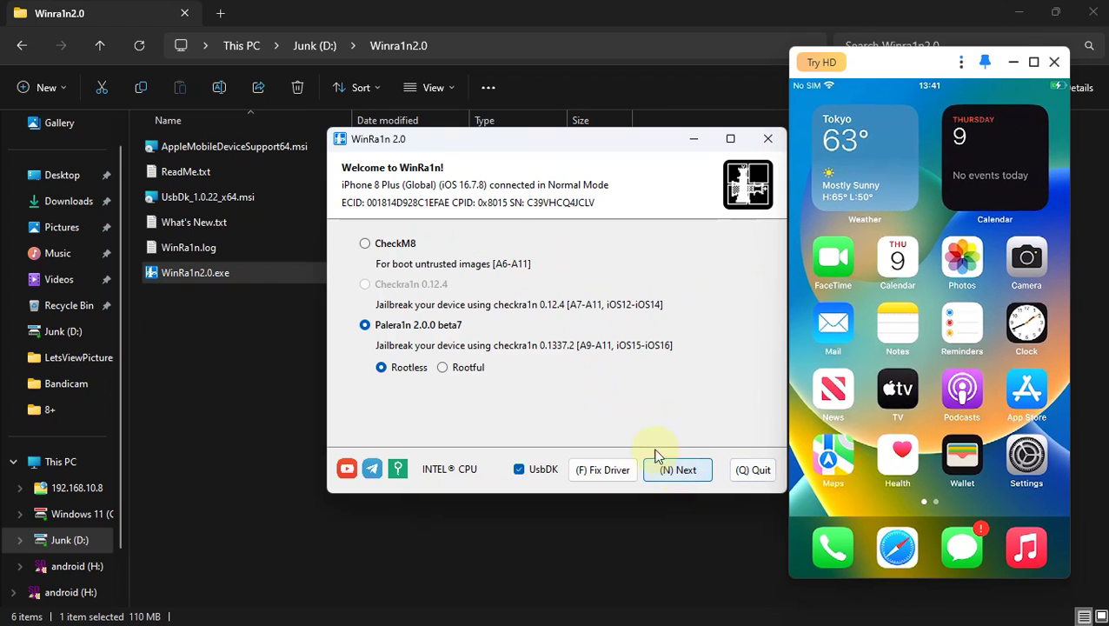
click(444, 369)
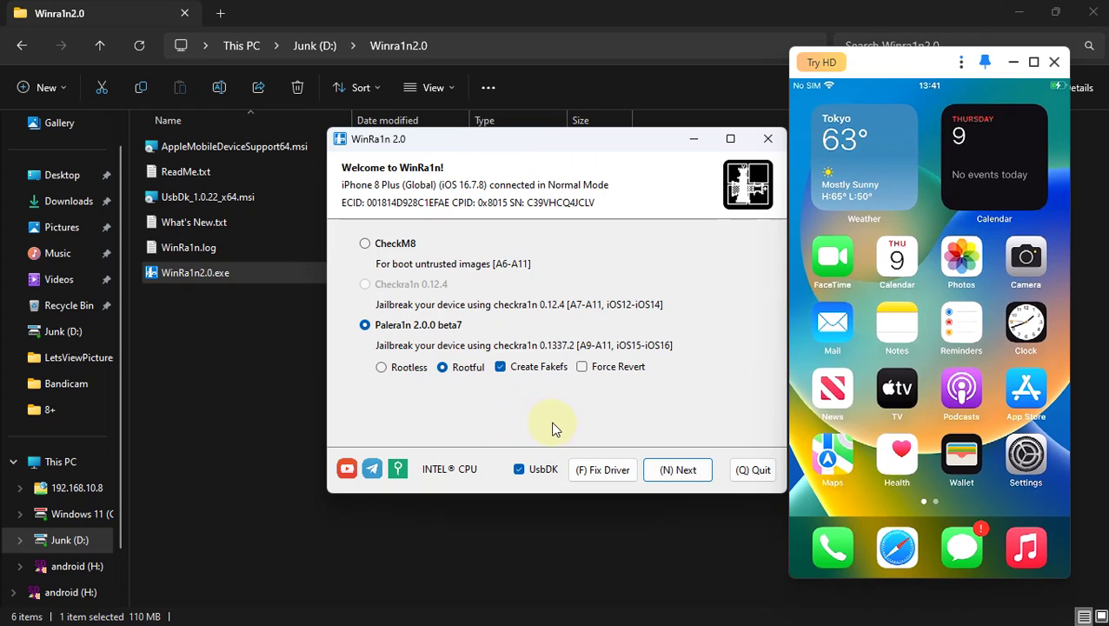
click(500, 368)
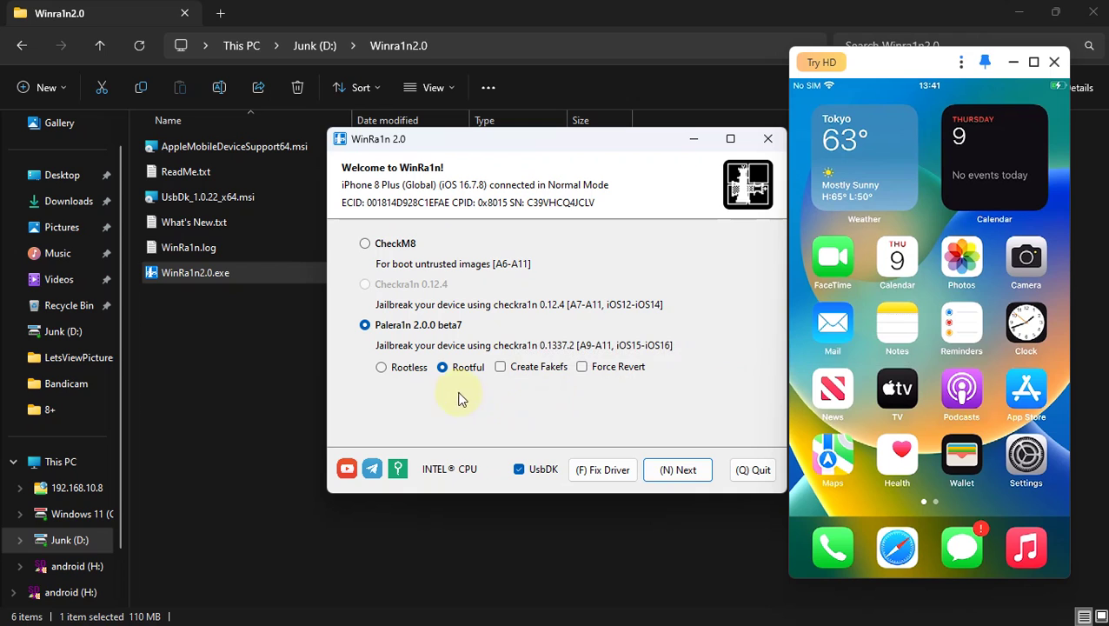
click(677, 471)
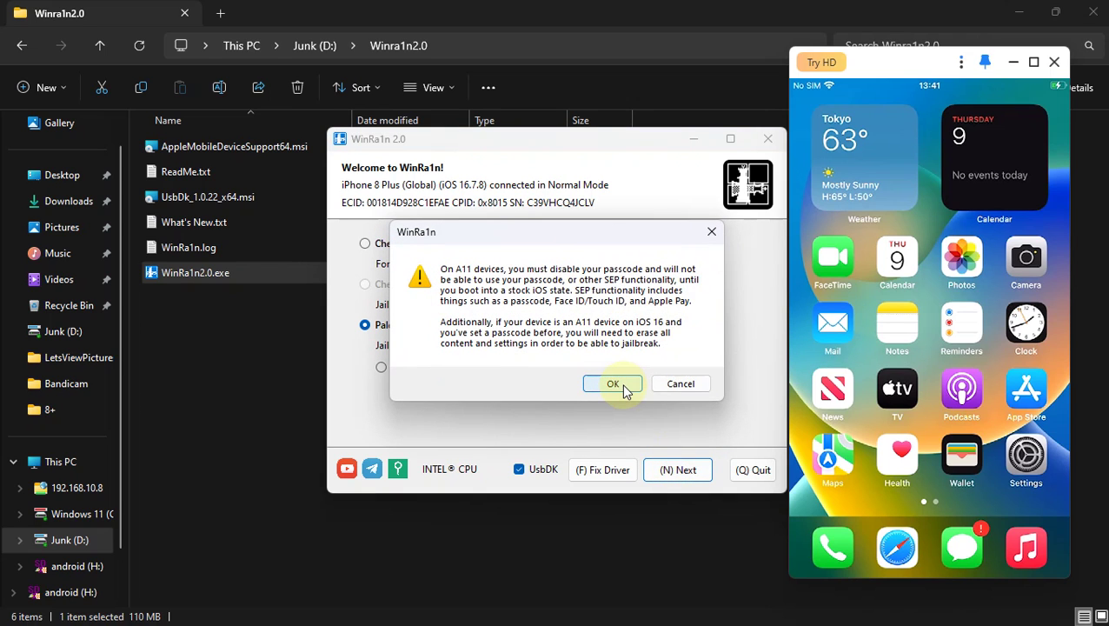
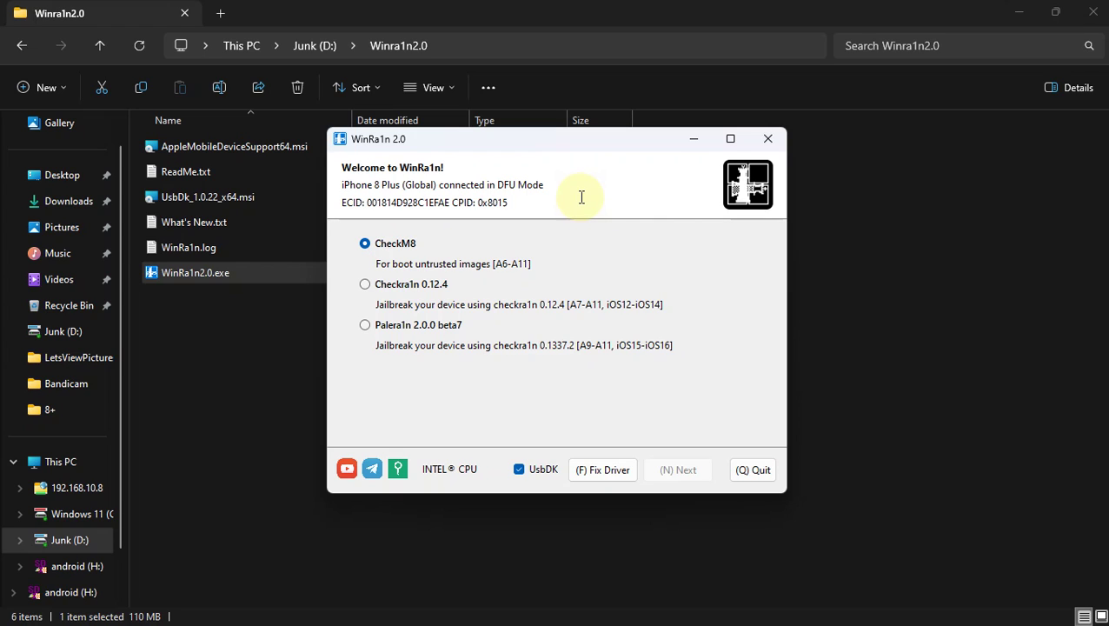
Select Palera1n 2.0.0 beta7 in Rootful mode for the DFU-connected iPhone and enable Allow DFU to Start.
click(365, 328)
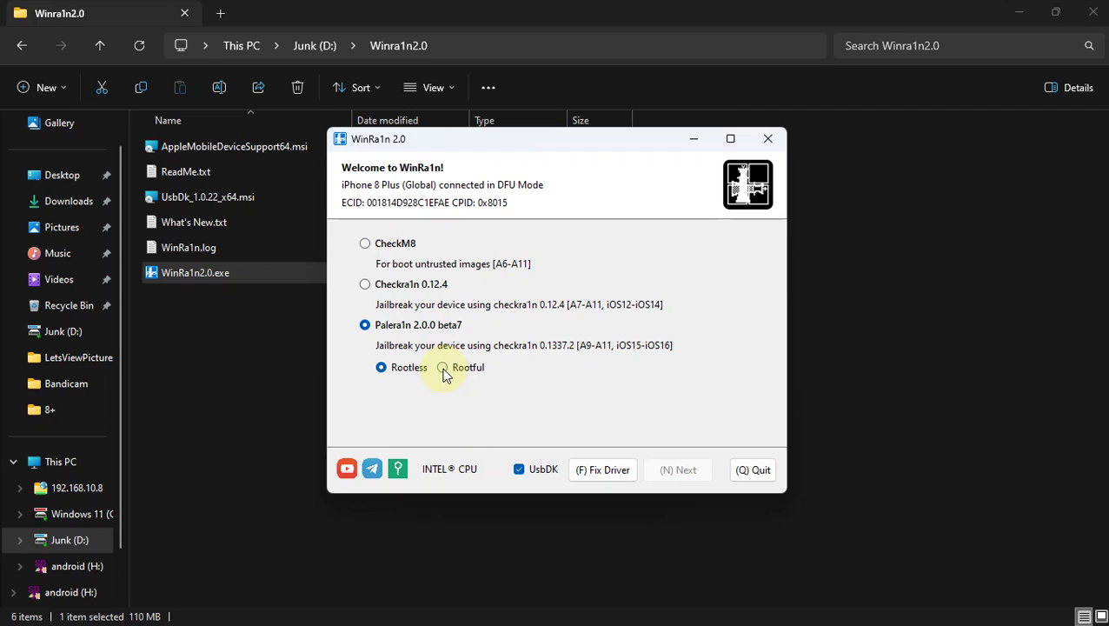
click(443, 370)
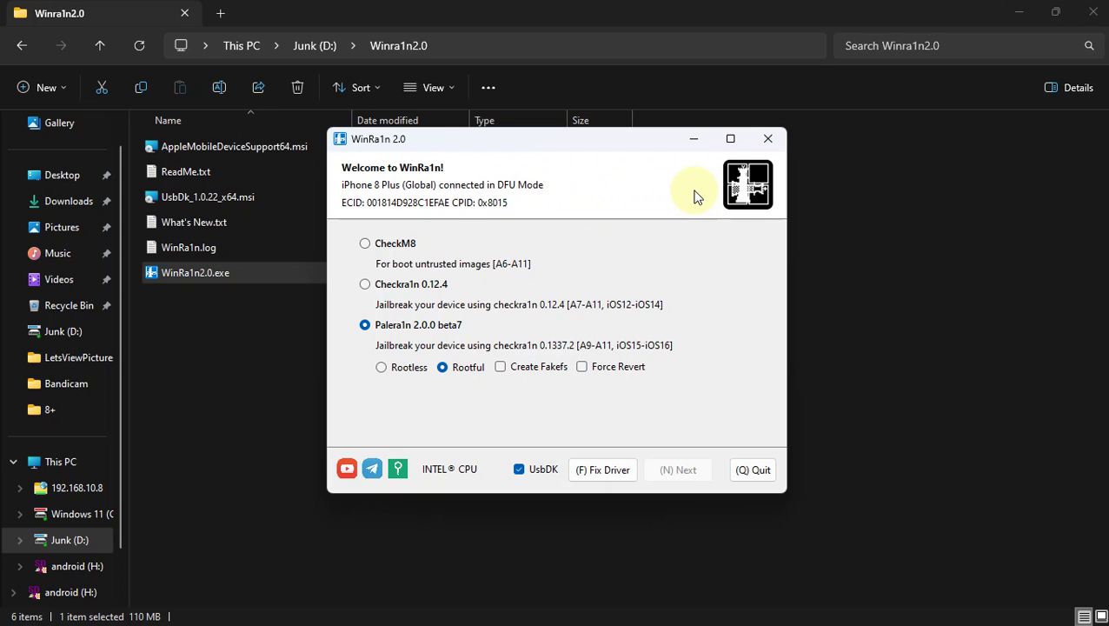
click(749, 192)
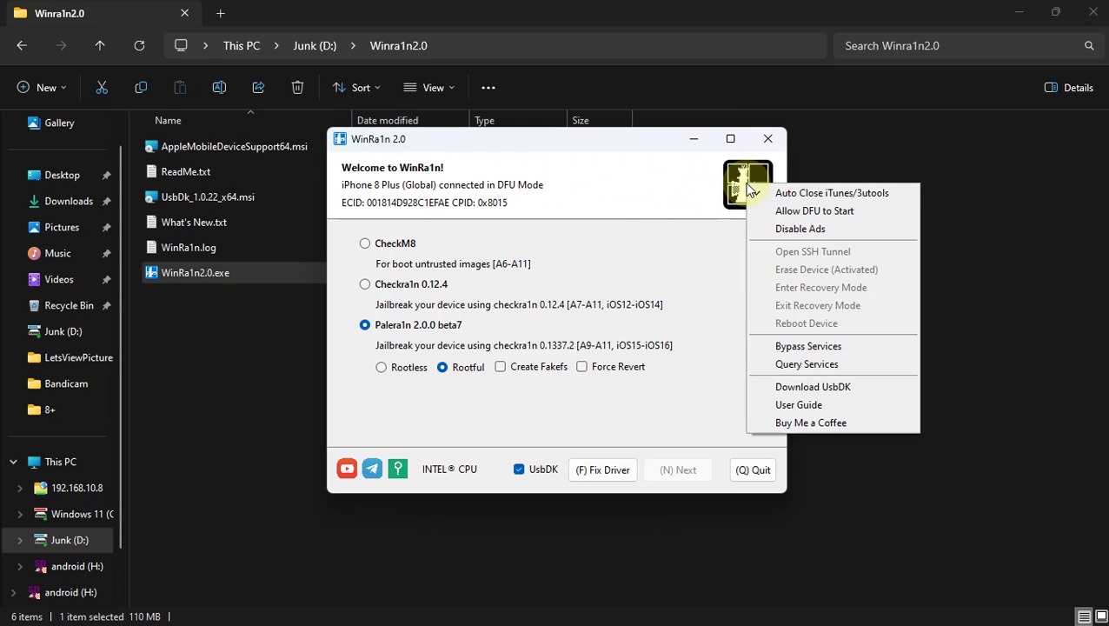
click(807, 214)
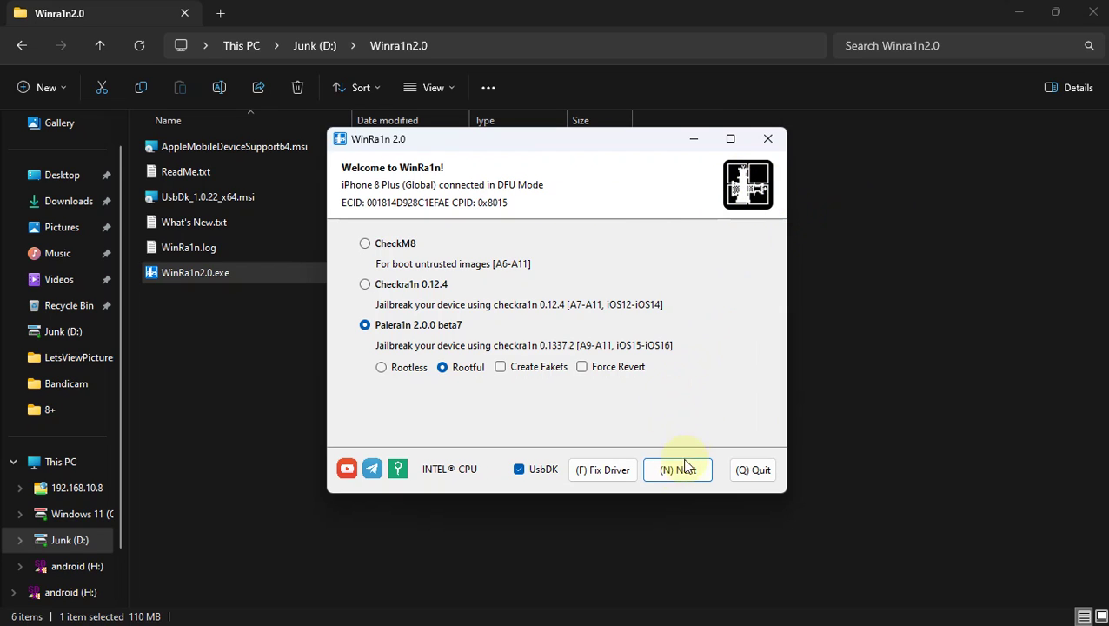
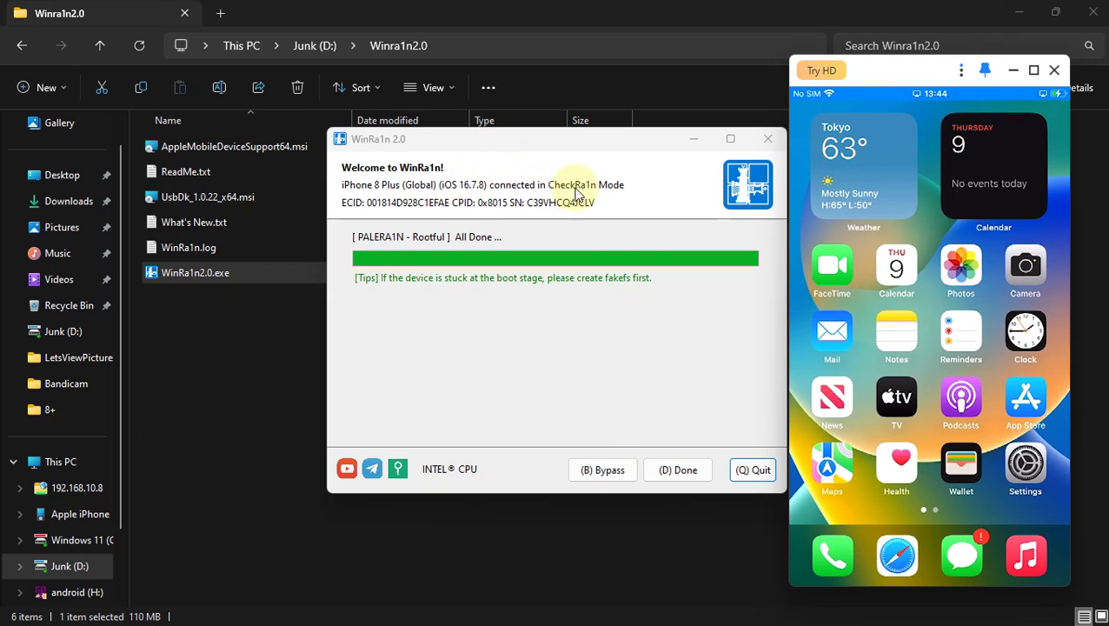
Open the palera1n app on the iPhone's second home screen page and install Sileo.
drag(833, 288, 736, 401)
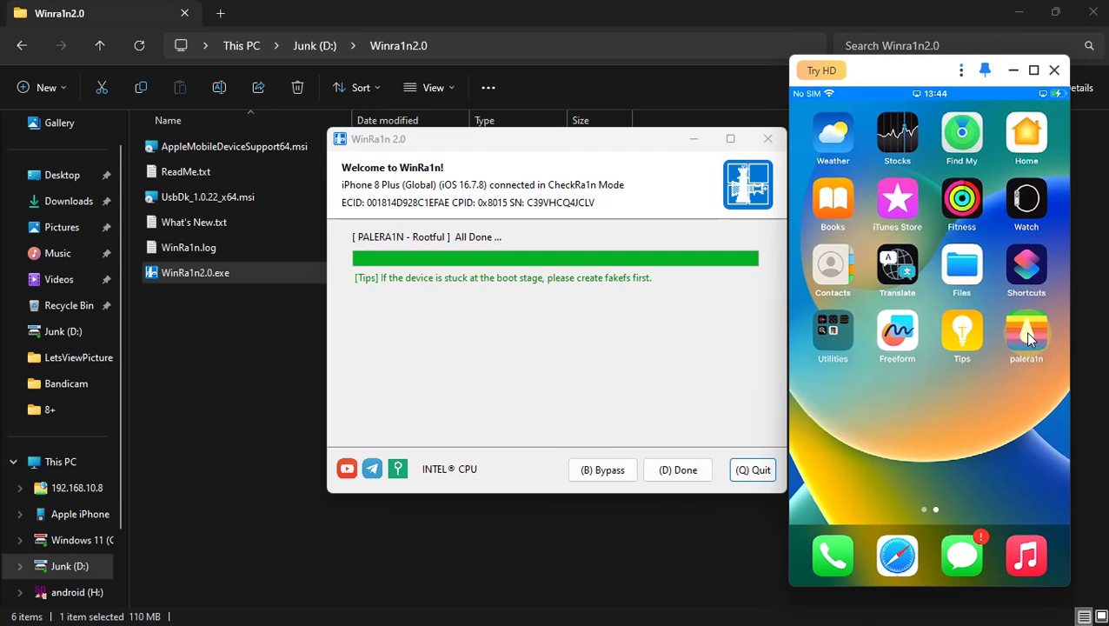
click(918, 308)
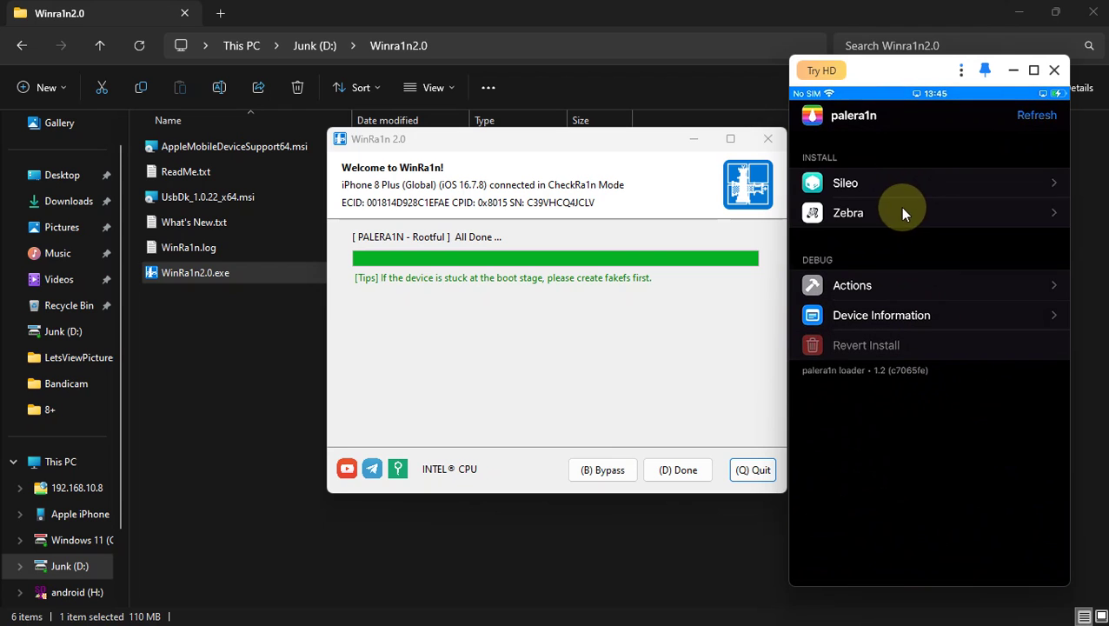
click(885, 193)
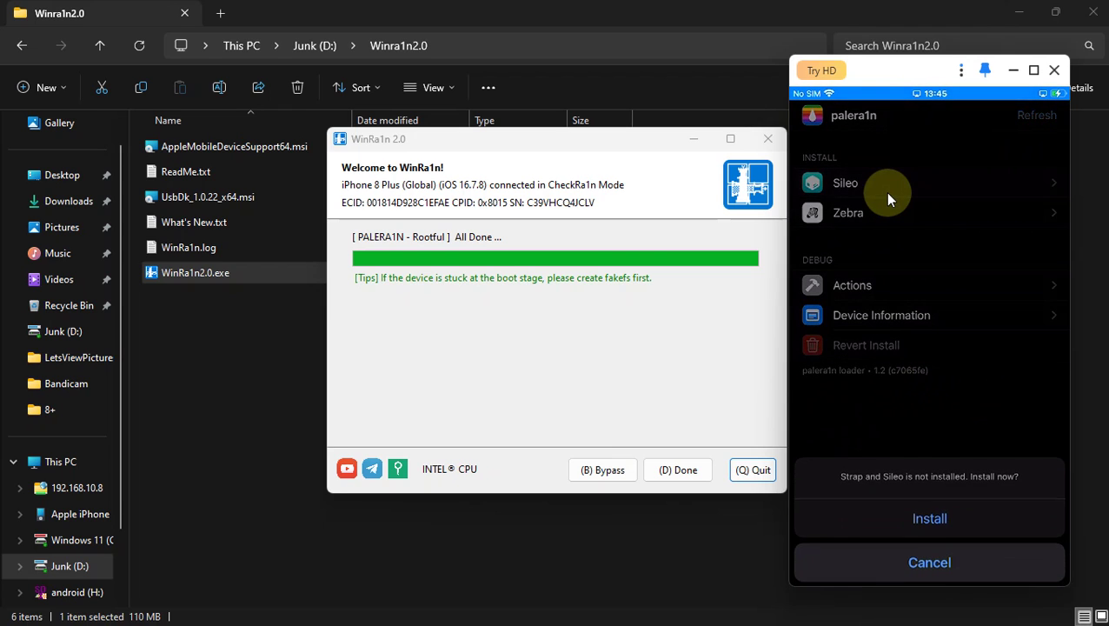
click(886, 192)
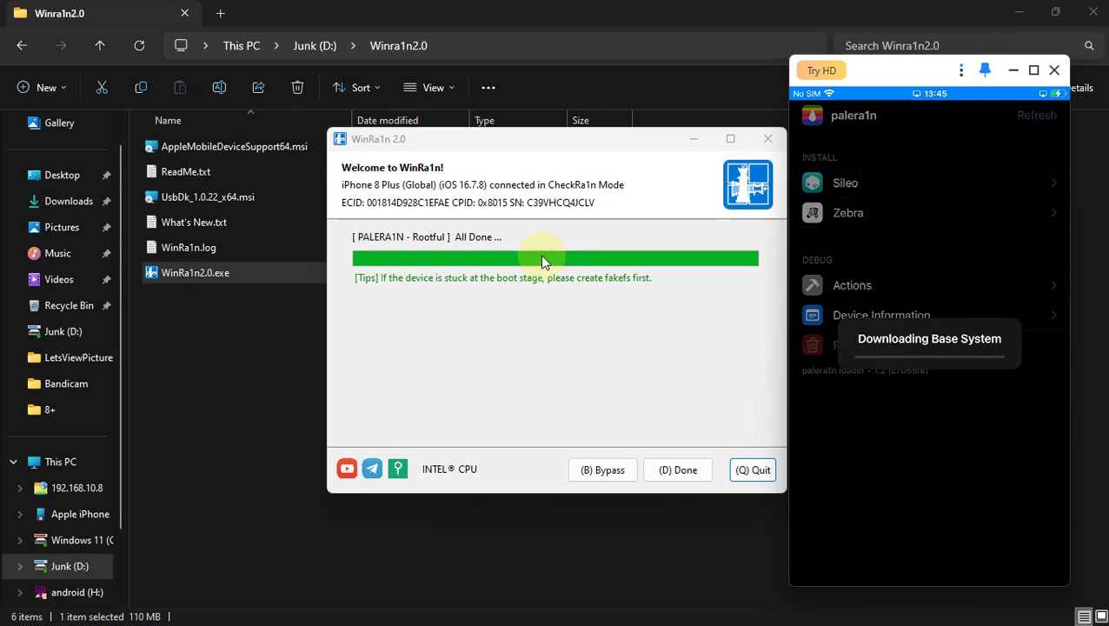
Quit WinRa1n and maximize the iPhone mirroring window.
click(752, 470)
click(1033, 70)
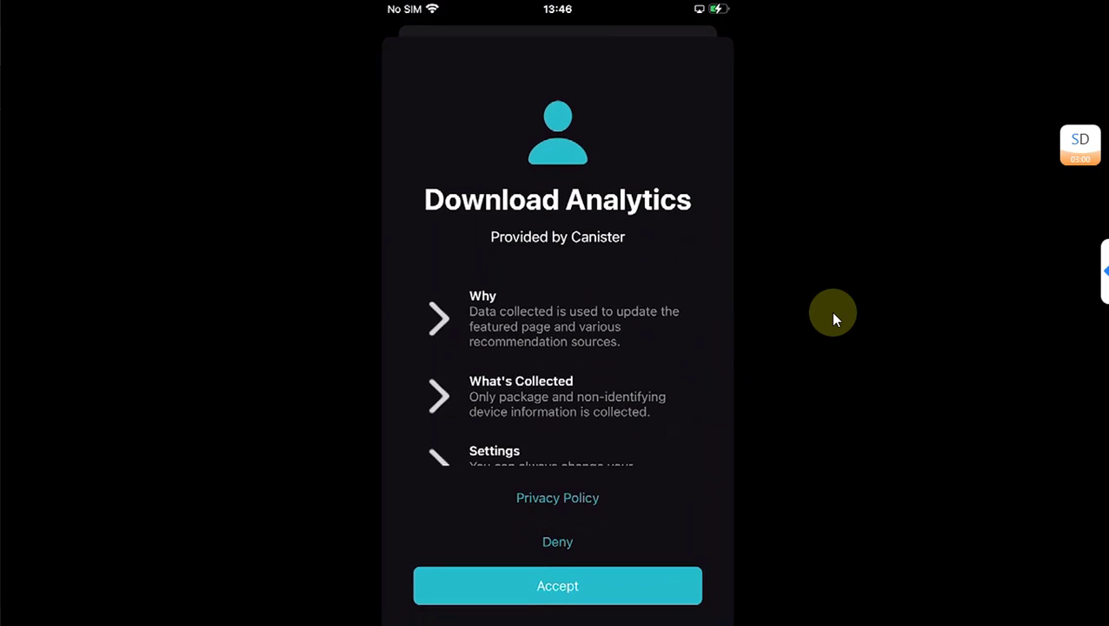
scroll(833, 313, down, 10)
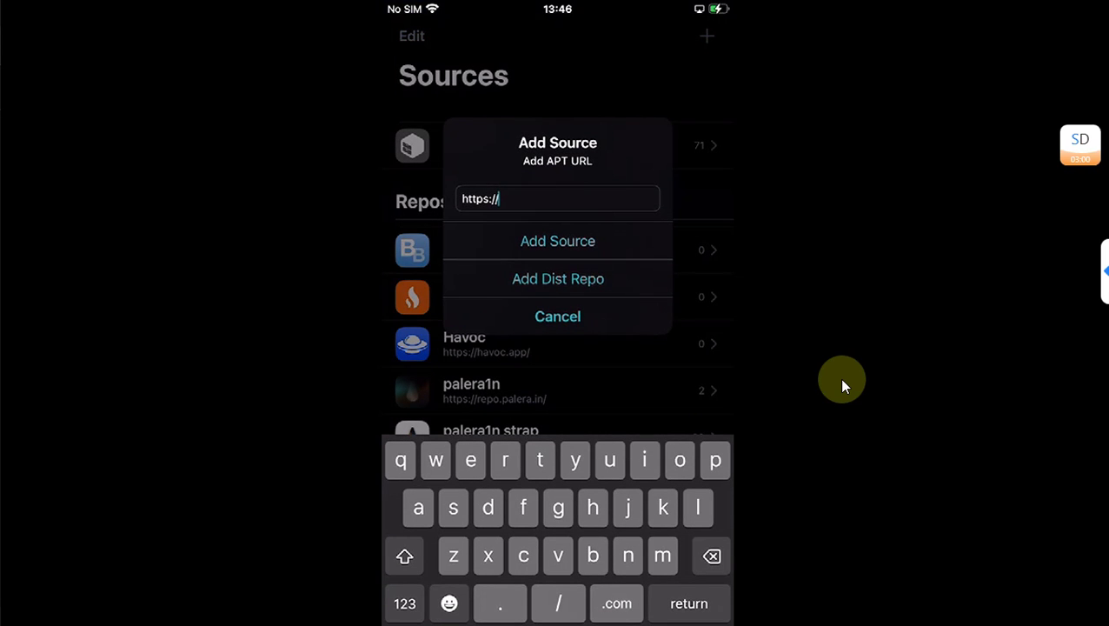
text(ellekit.space)
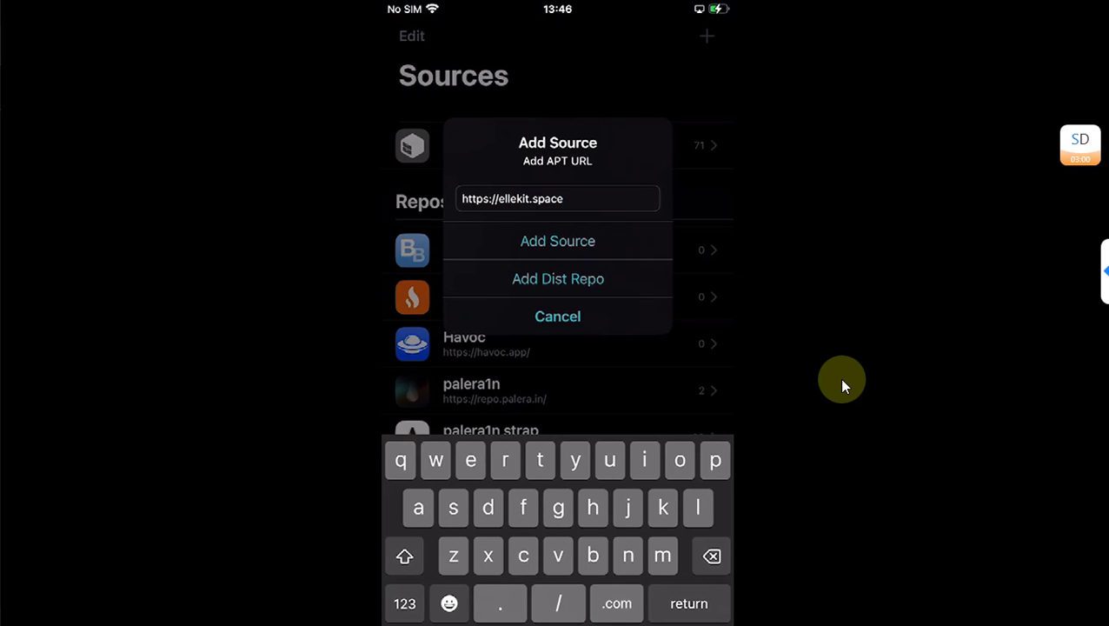
key(Return)
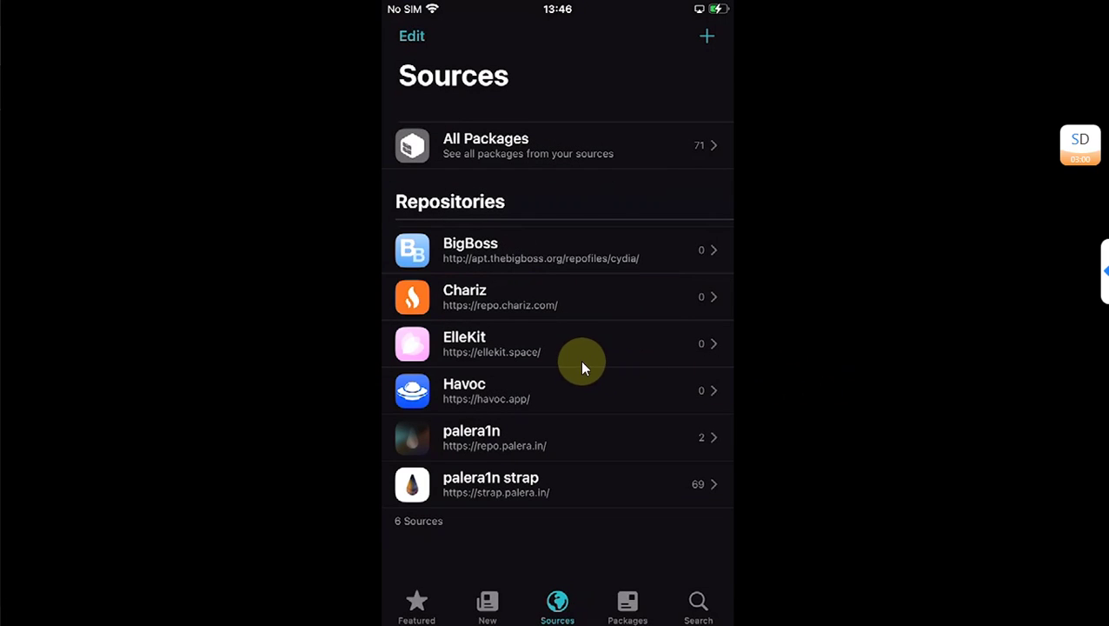
Search Sileo's packages for "Prefer" and install PreferenceLoader together with ElleKit.
click(712, 569)
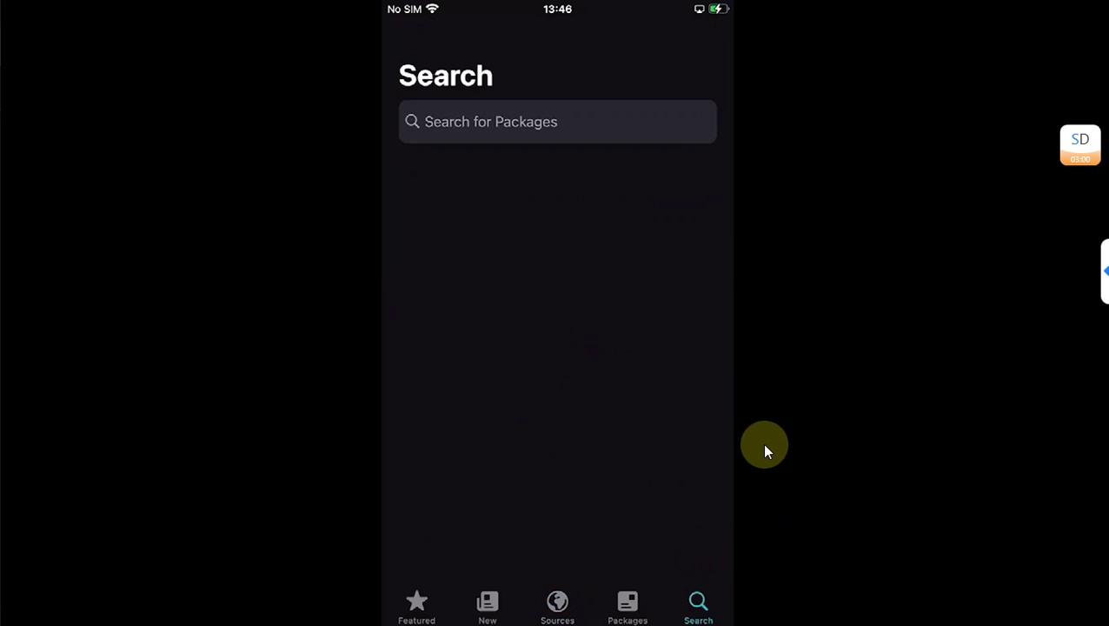
text(Pr)
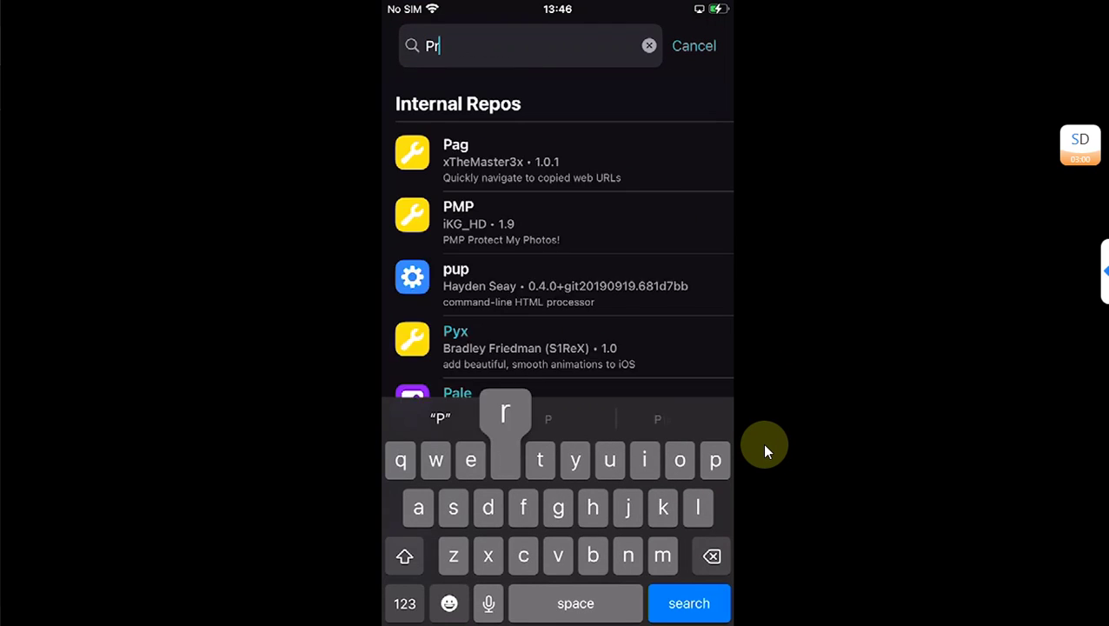
text(efer)
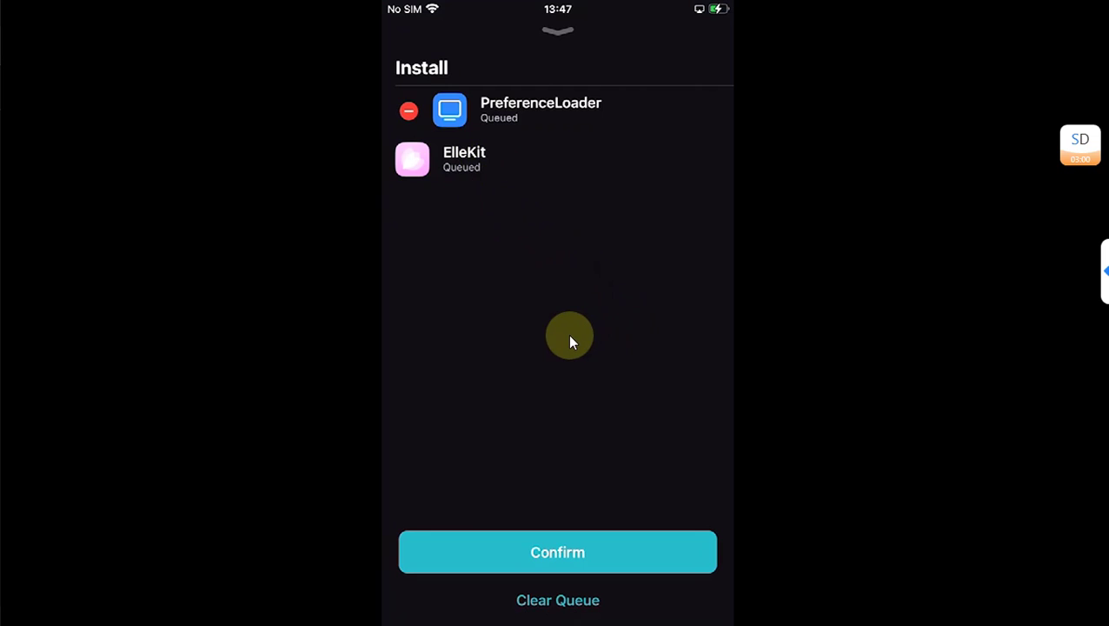
click(553, 549)
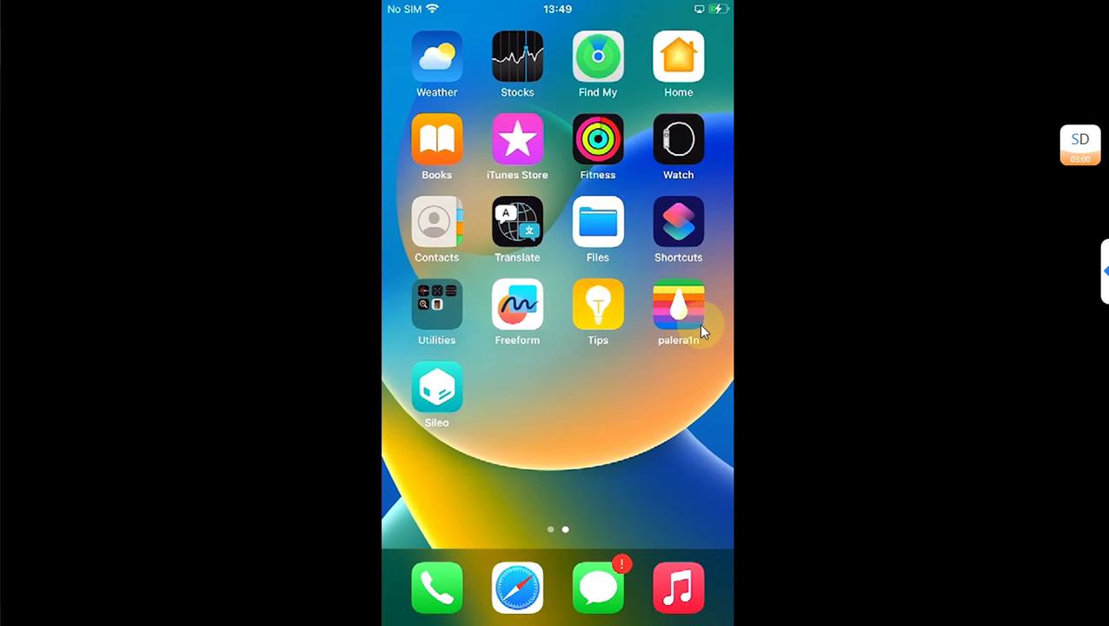
Respring the iPhone using the palera1n app's home screen shortcut and open the Cylinder Reborn preferences in Settings.
click(695, 324)
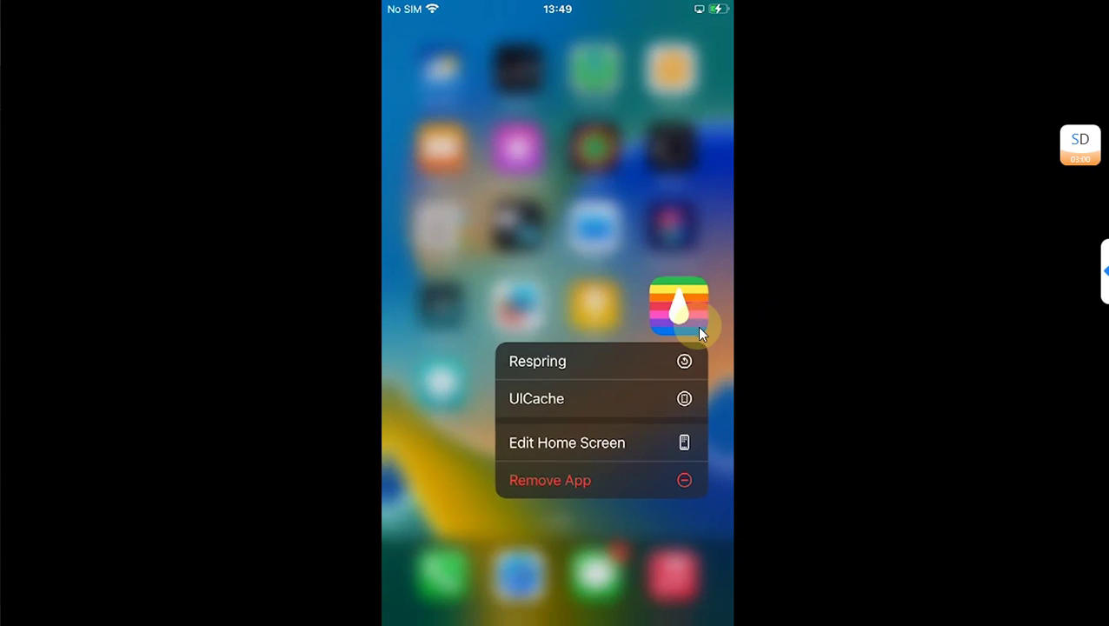
click(585, 379)
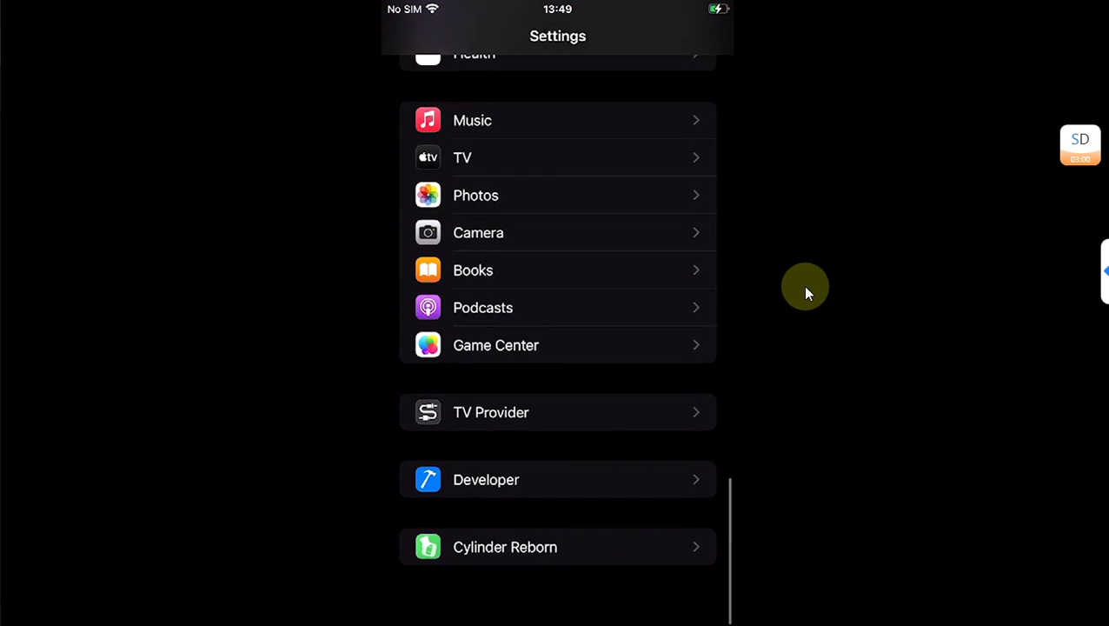
click(497, 565)
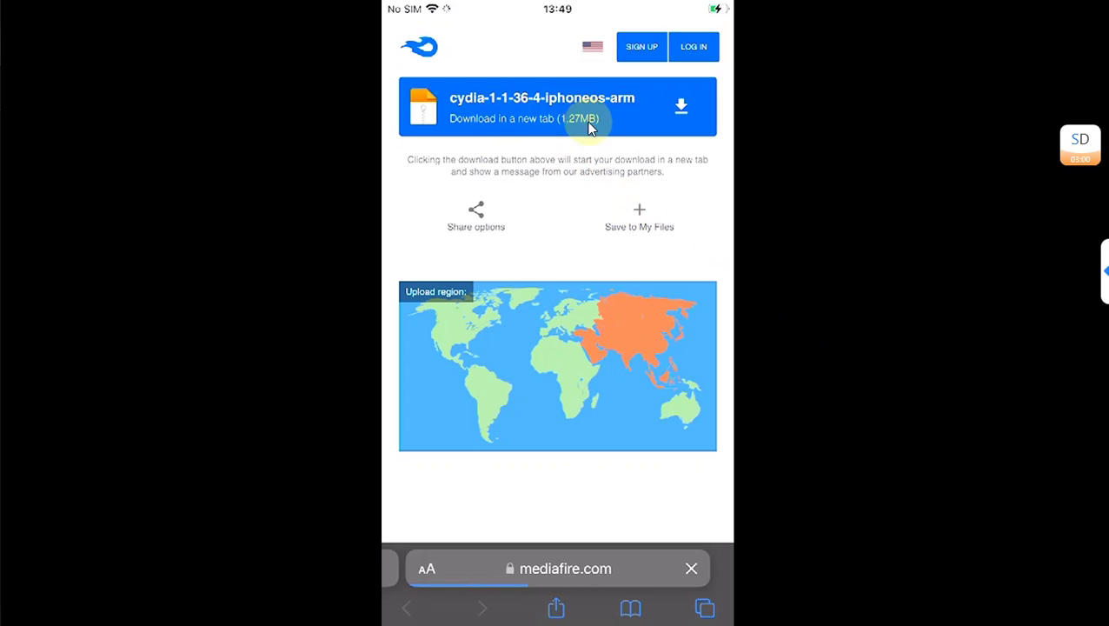
Download cydia-1-1-36-4-iphoneos-arm from MediaFire and install it as Cydia Installer with its dependencies through Sileo.
click(569, 121)
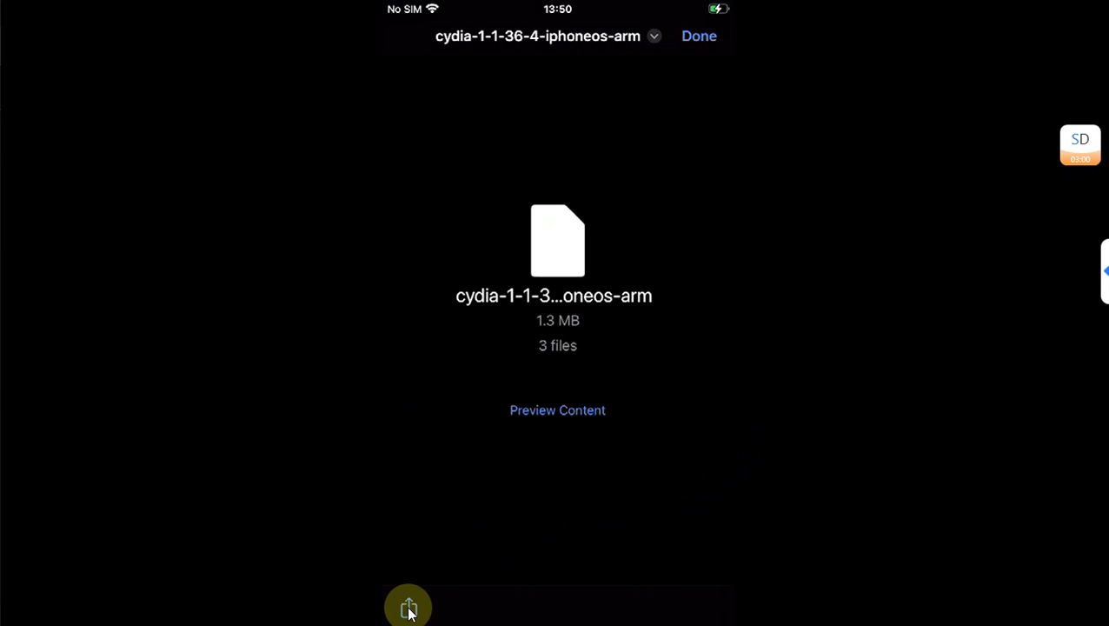
click(409, 608)
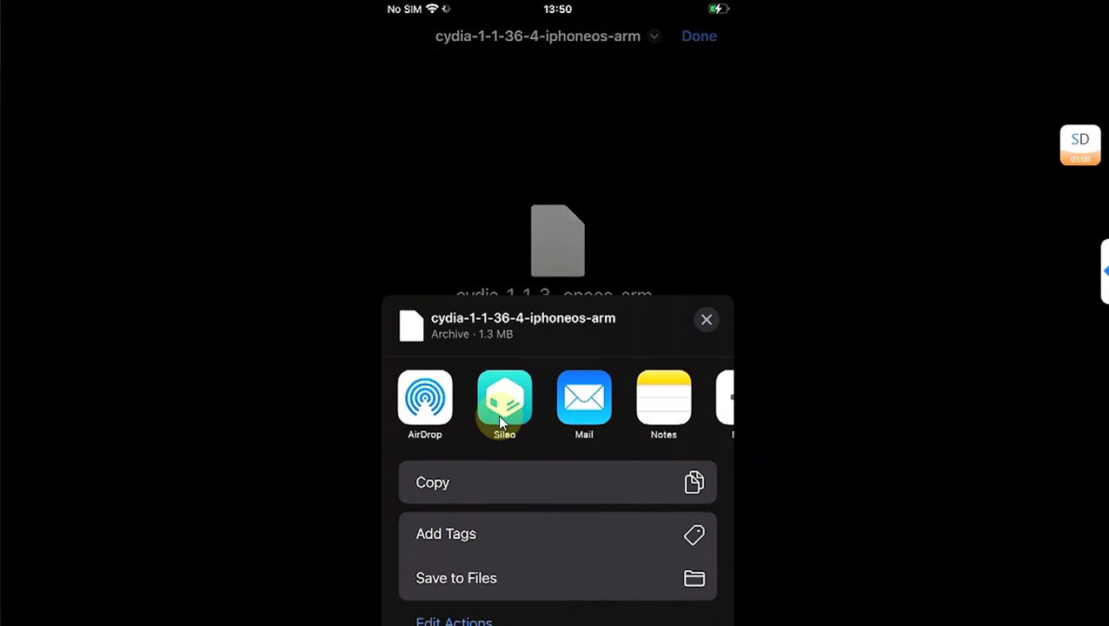
click(499, 418)
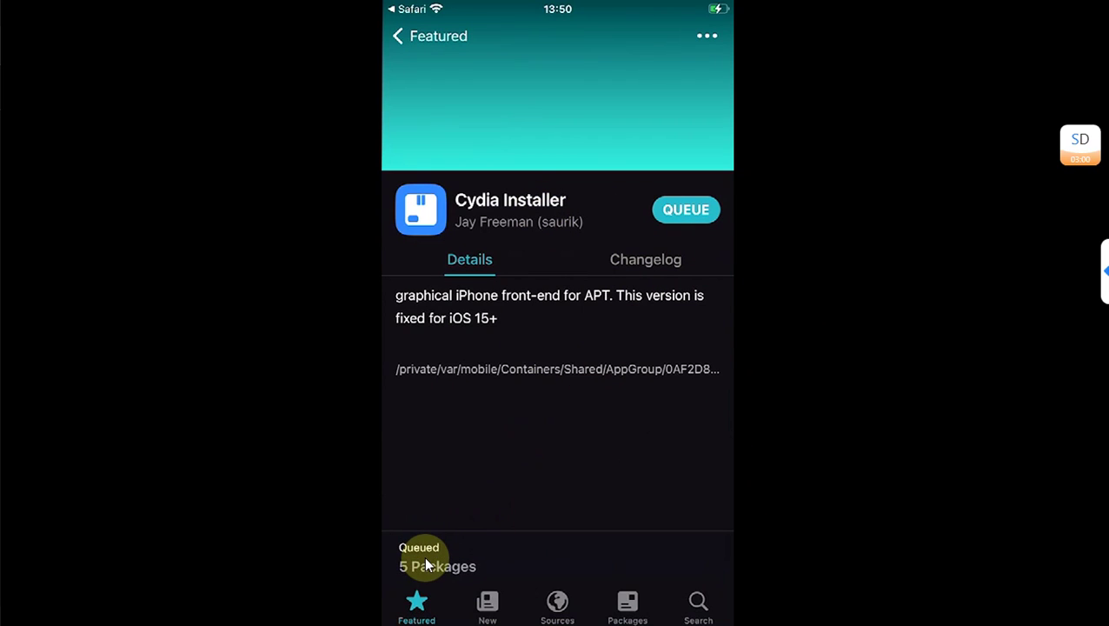
click(425, 560)
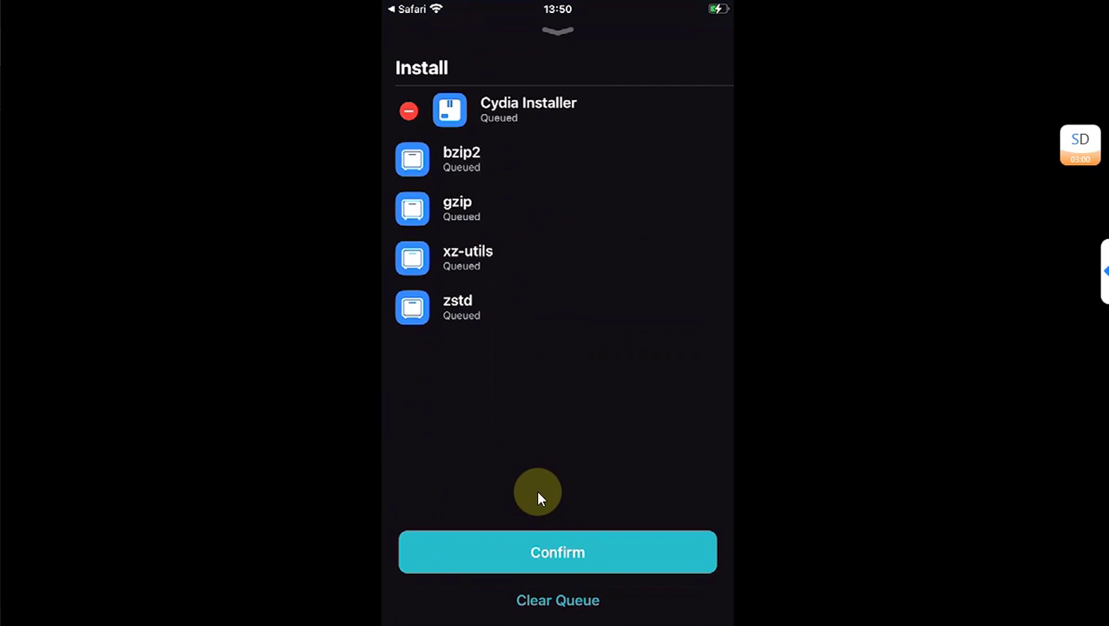
click(537, 495)
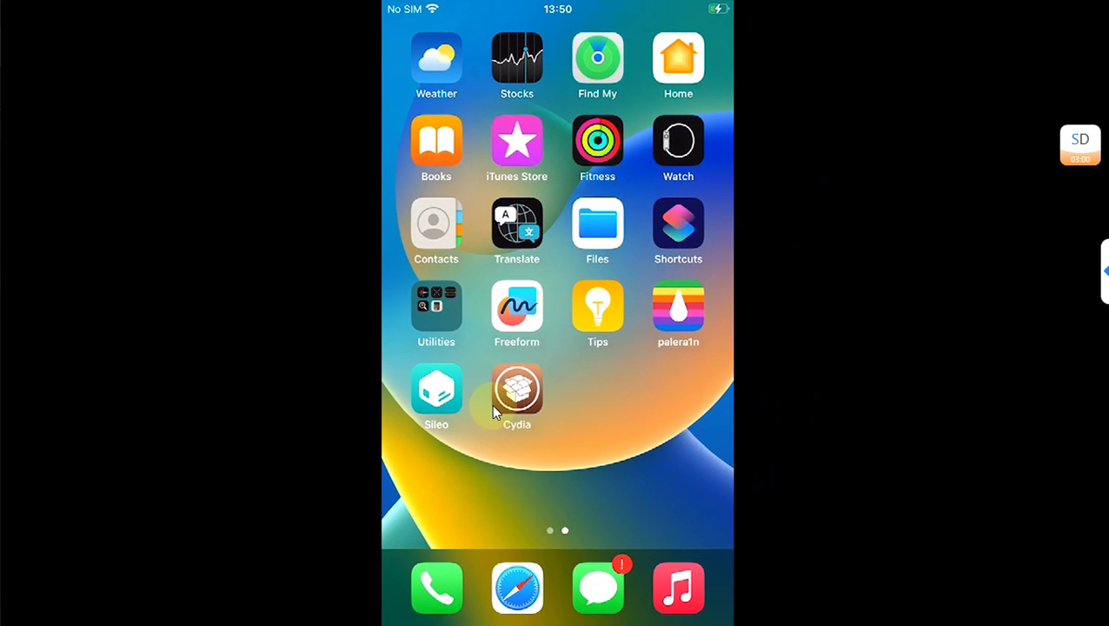
Open Cydia and start upgrading the libncursesw6, libpcre1 and ncurses-bin packages listed among its changes.
click(513, 393)
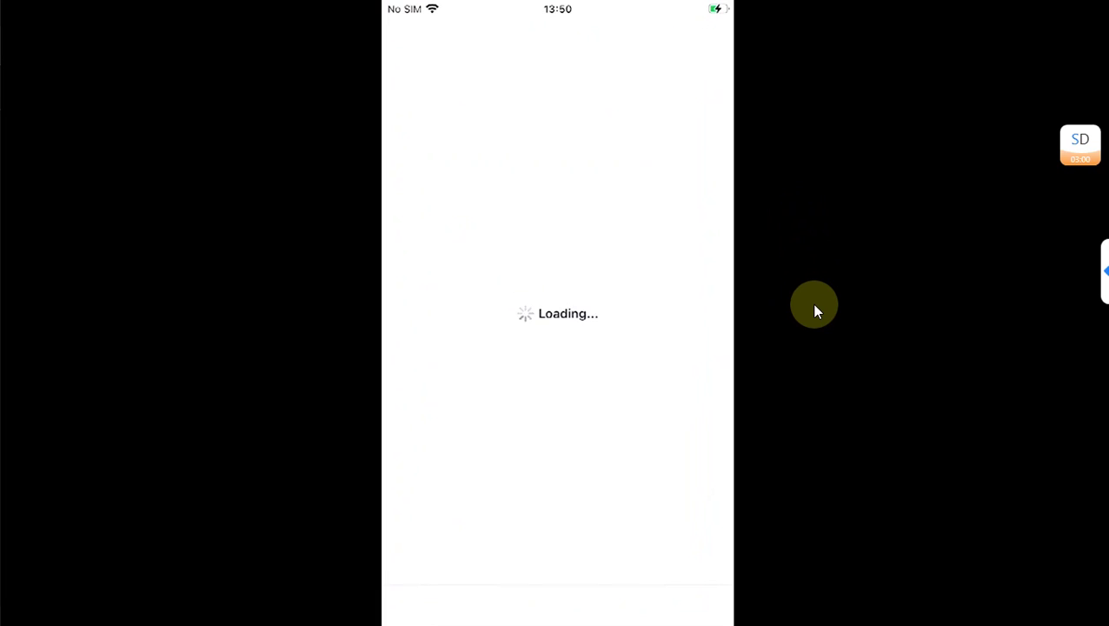
scroll(820, 281, down, 3)
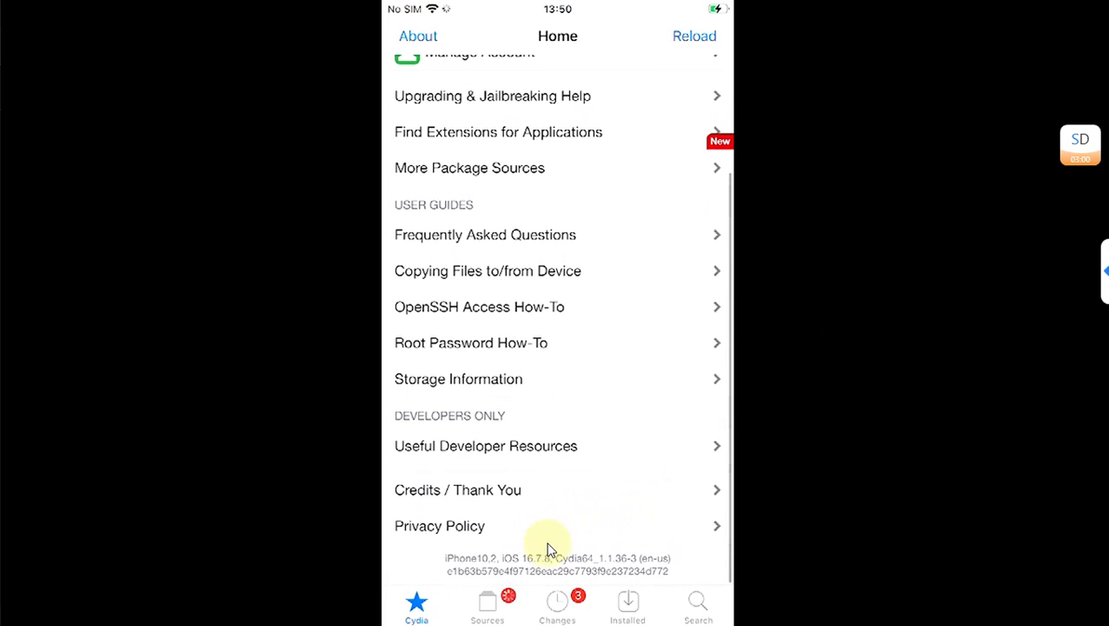
click(557, 606)
click(657, 42)
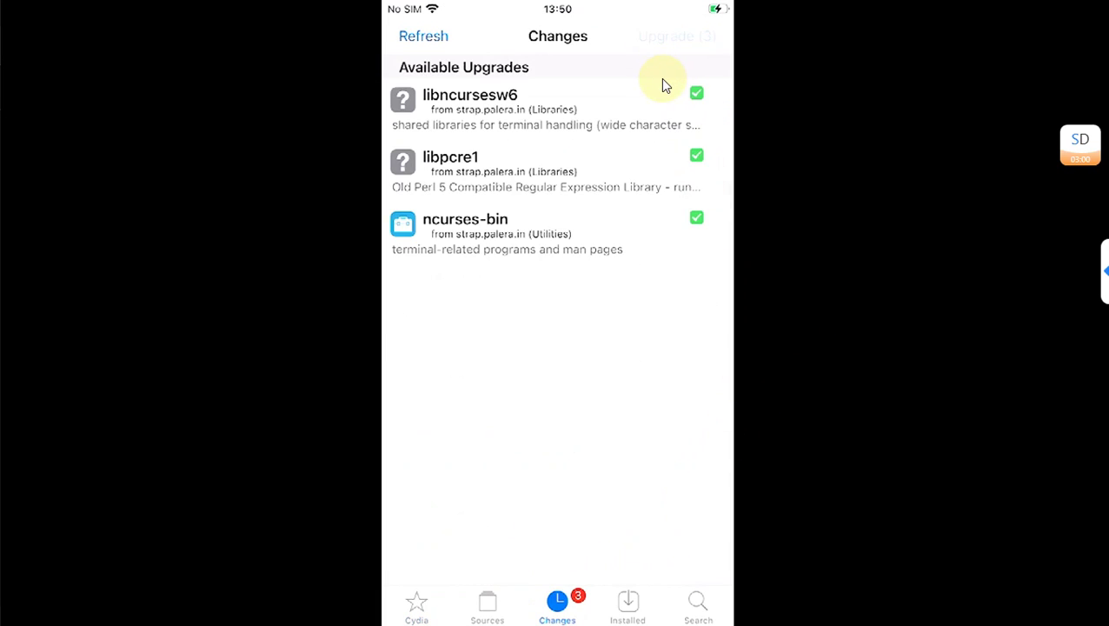
click(662, 79)
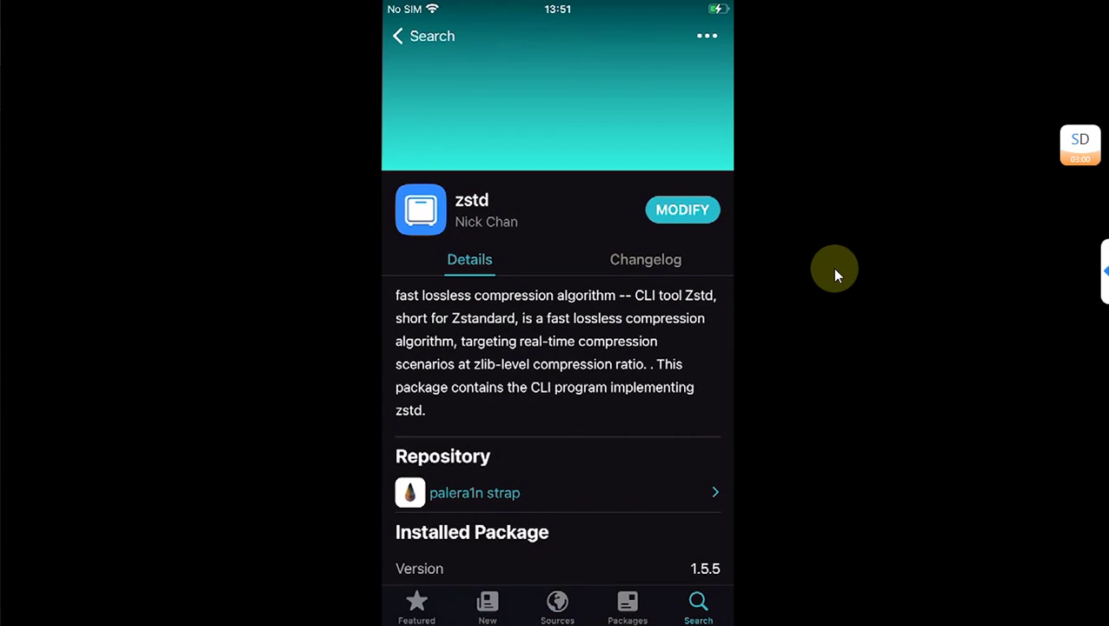
Look up the versions of the zstd package that Sileo offers to install.
click(680, 214)
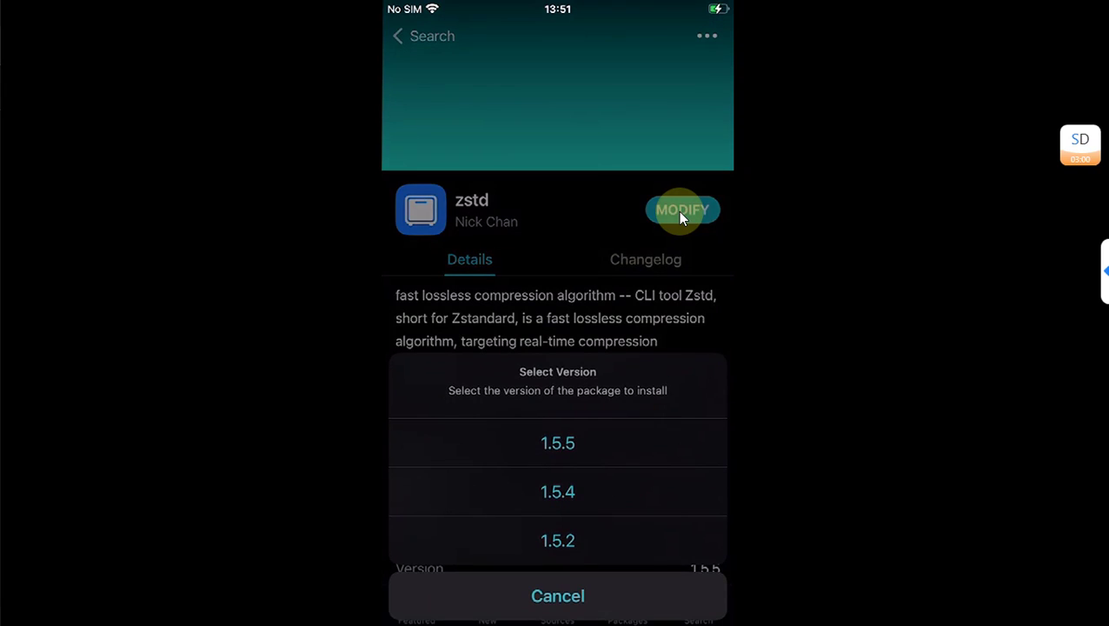
click(559, 563)
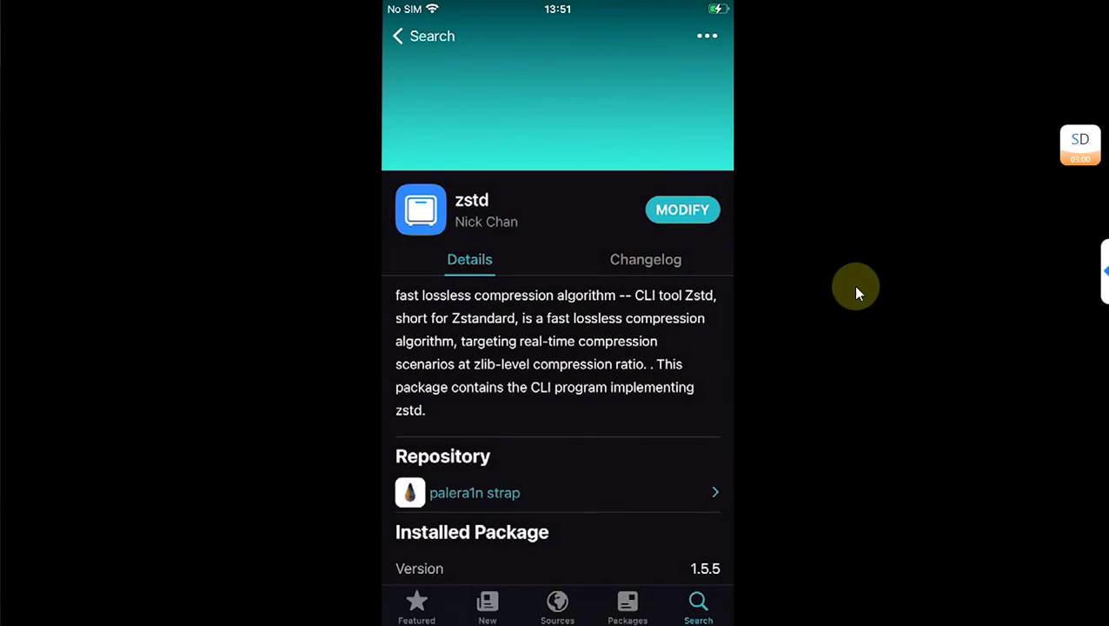
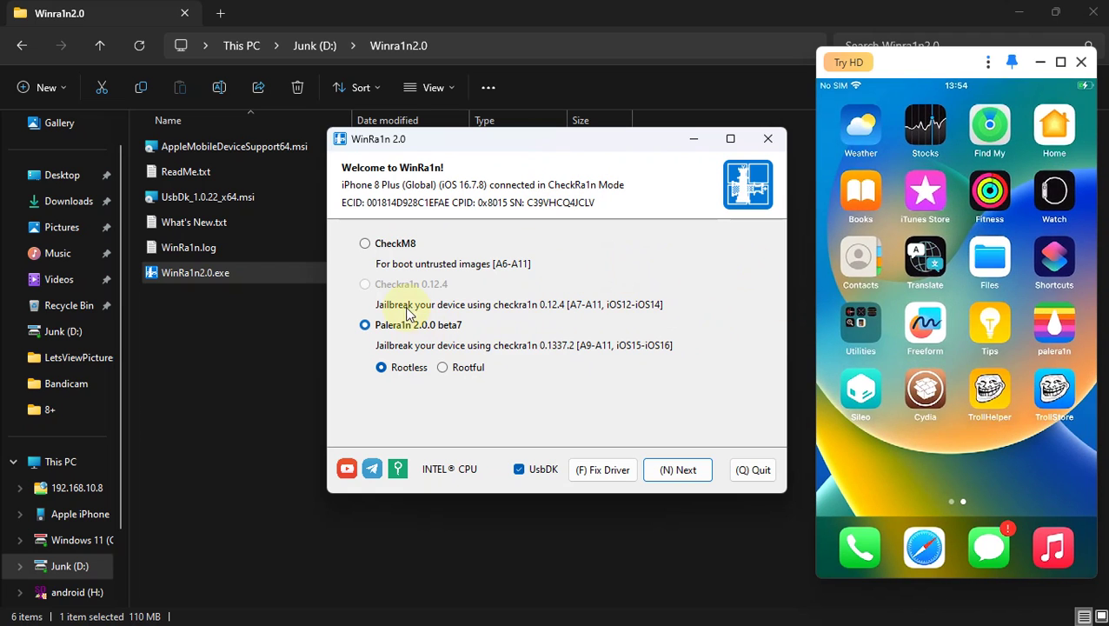
Run Palera1n 2.0.0 beta7 in WinRa1n with the Rootful and Force Revert options to remove the jailbreak from the iPhone.
click(443, 369)
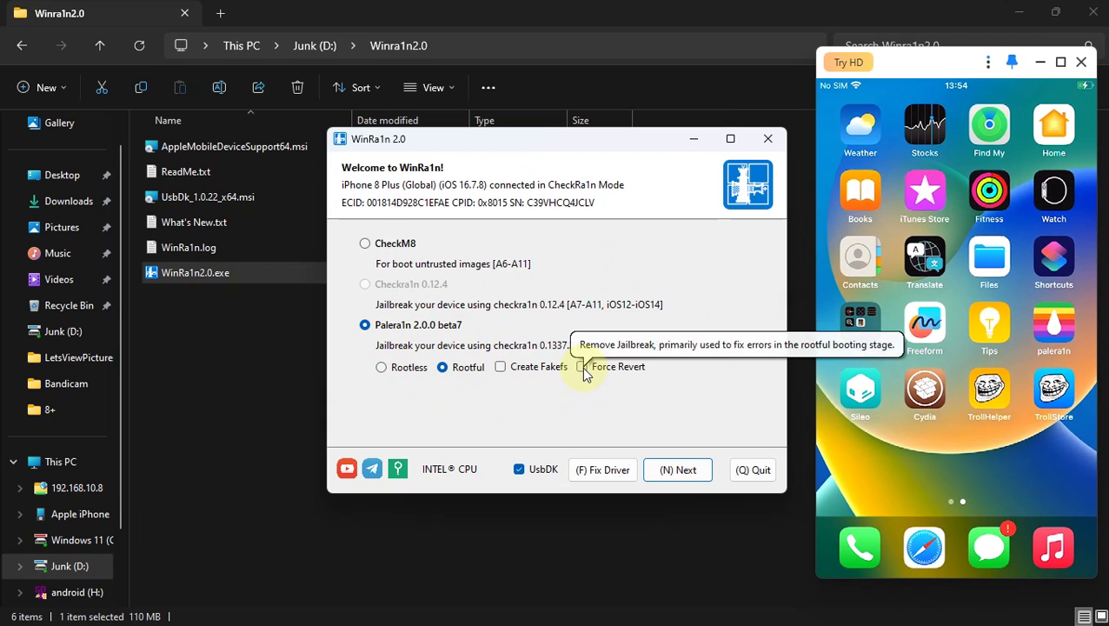
click(584, 370)
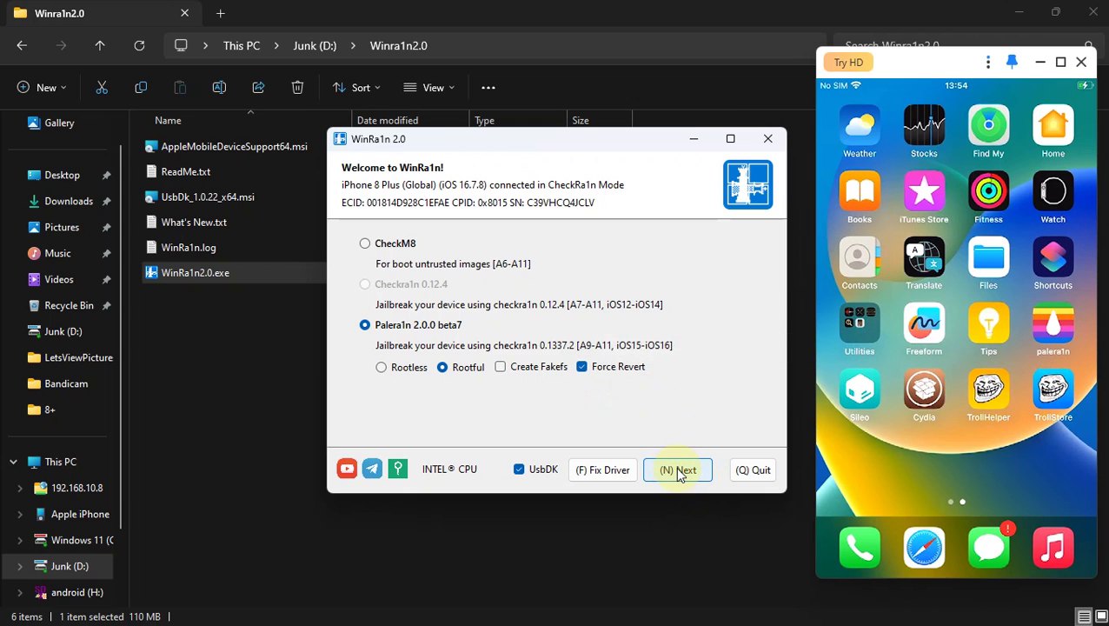
click(679, 470)
click(616, 385)
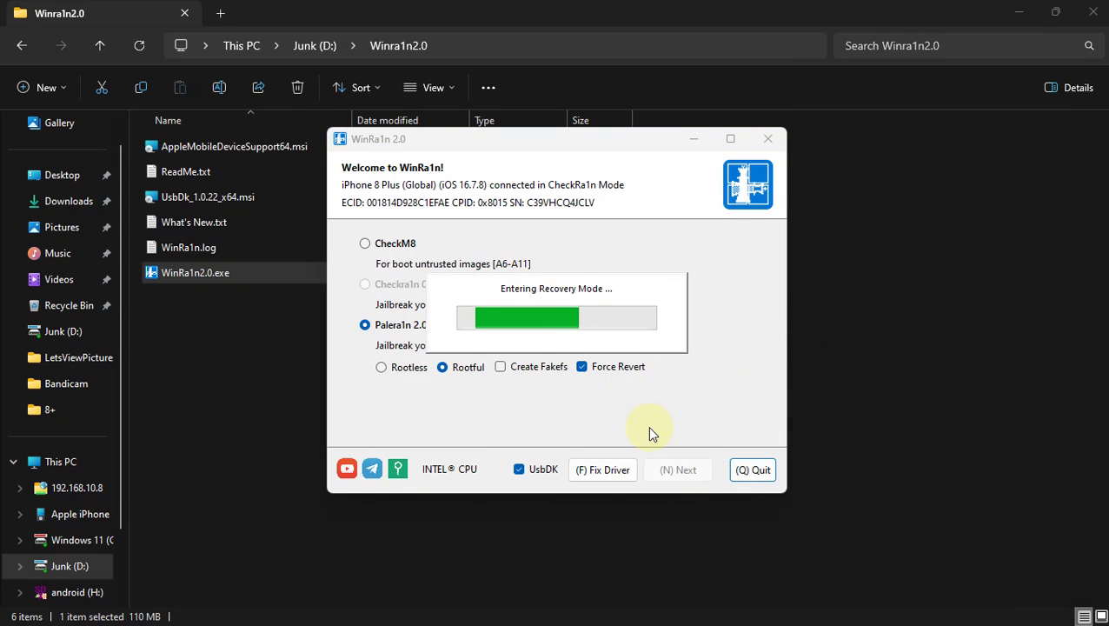
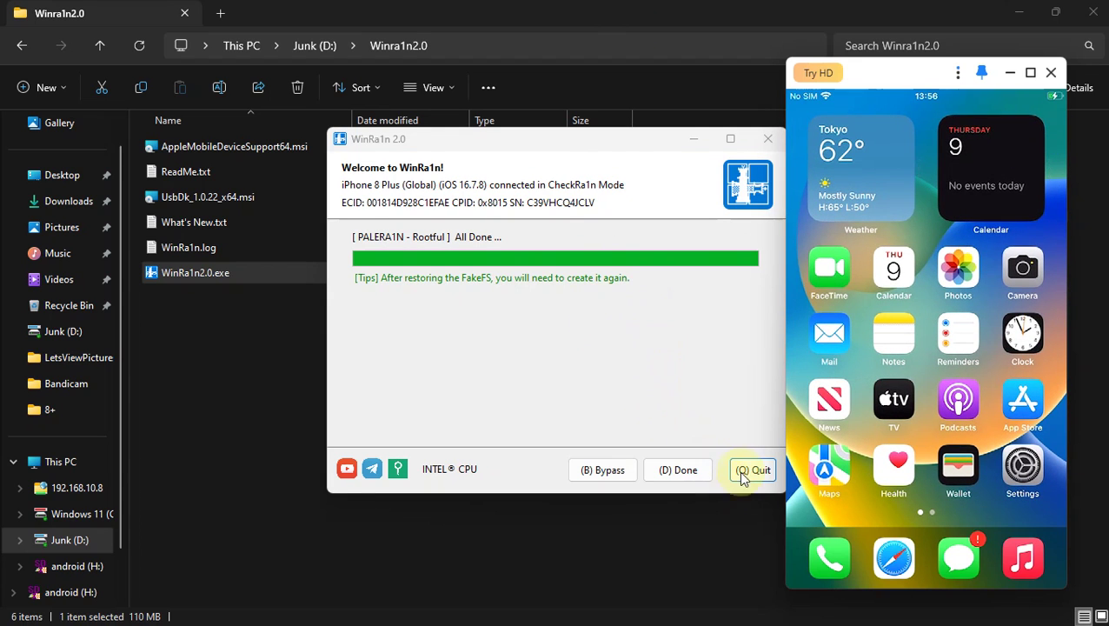
Quit WinRa1n and check the storage details on the iPhone's About page in the maximized mirroring window.
click(752, 470)
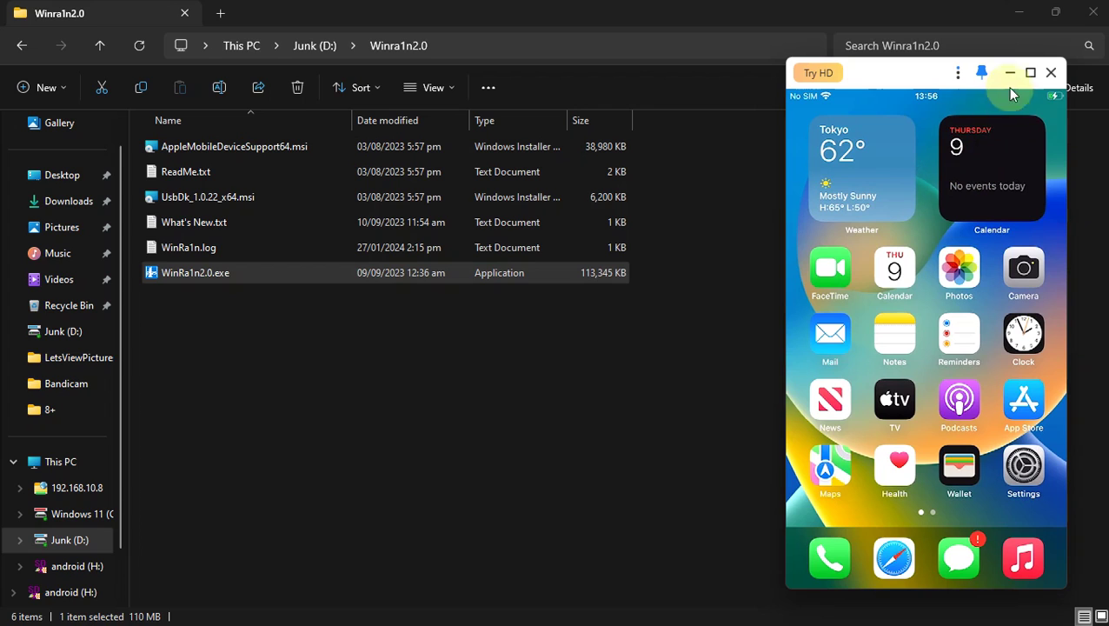
click(1032, 77)
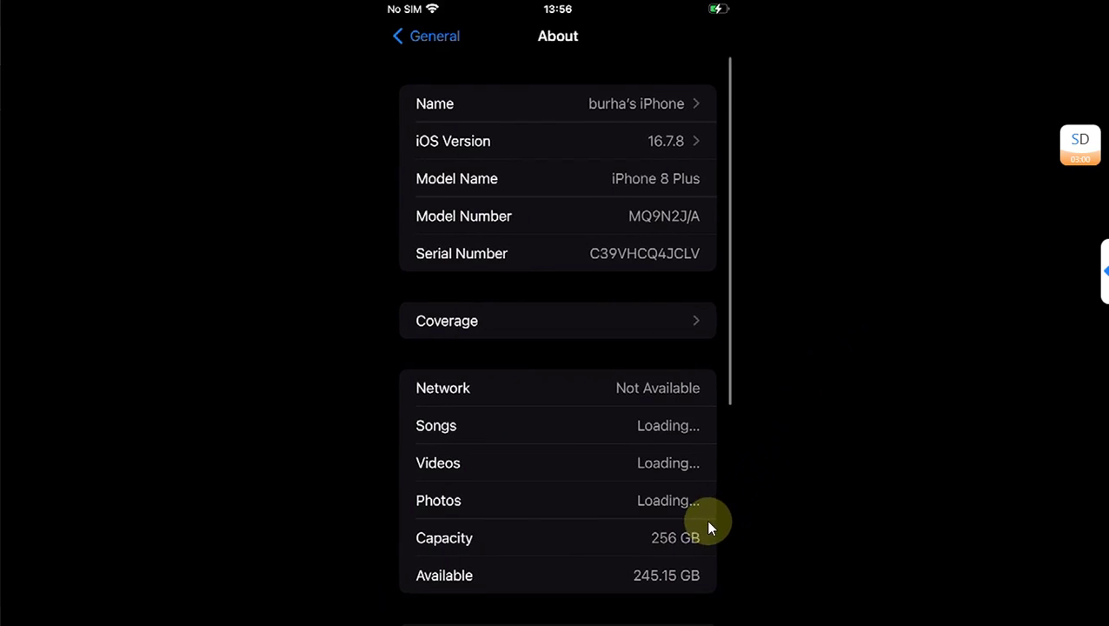
scroll(709, 526, down, 2)
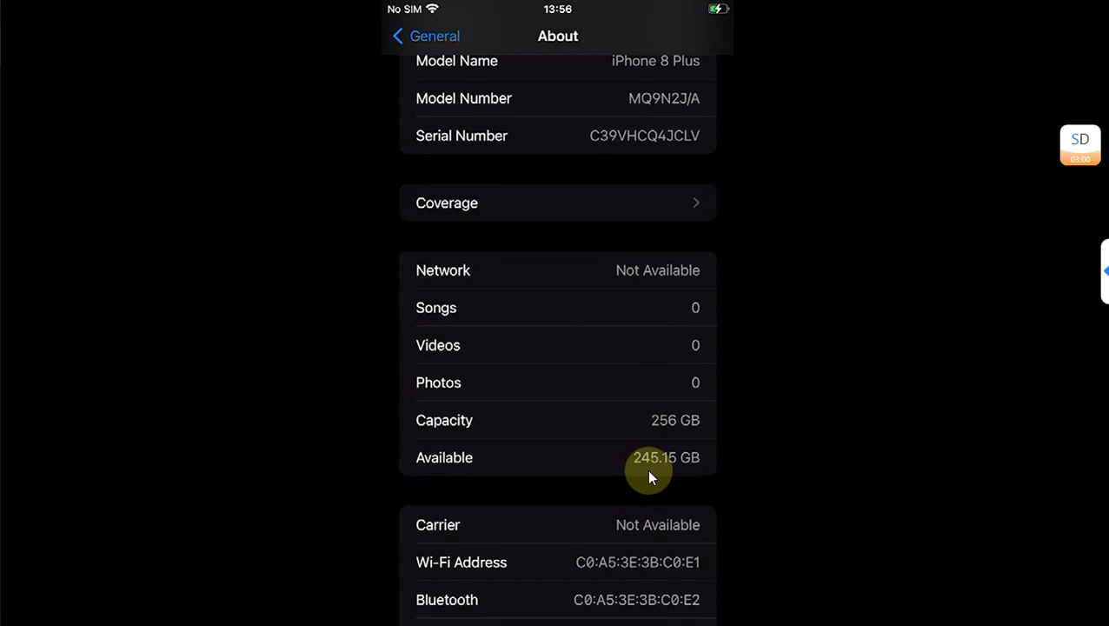